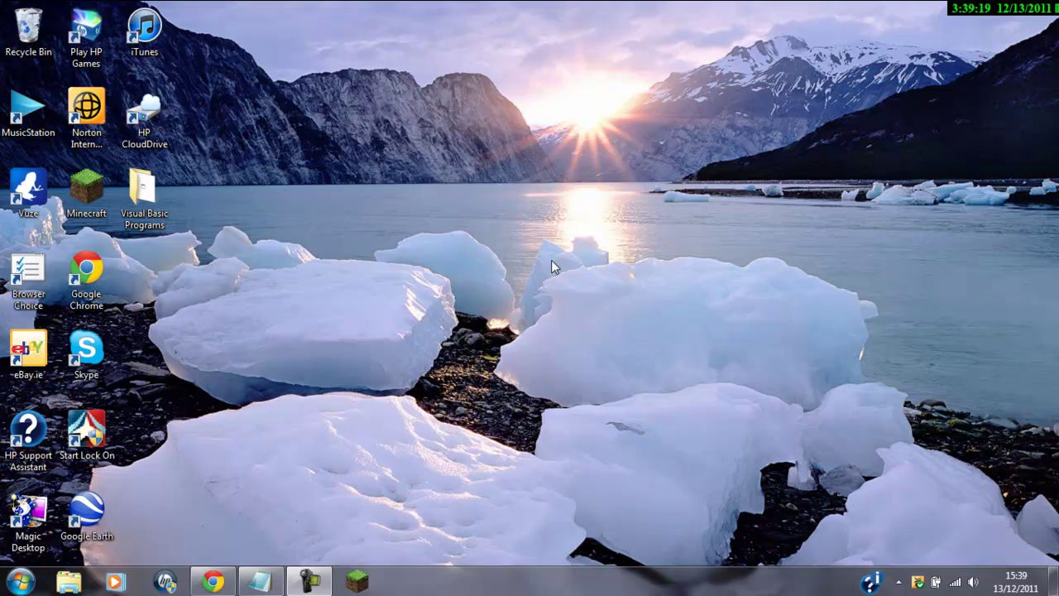
{"action": "left_click_drag", "start_coordinate": [198, 241], "coordinate": [2, 3]}
{"action": "left_click", "coordinate": [277, 383]}
{"action": "left_click_drag", "start_coordinate": [262, 420], "coordinate": [910, 1]}
{"action": "left_click", "coordinate": [20, 580]}
{"action": "left_click", "coordinate": [20, 580]}
{"action": "left_click", "coordinate": [20, 580]}
{"action": "left_click", "coordinate": [20, 581]}
{"action": "left_click", "coordinate": [20, 581]}
{"action": "left_click", "coordinate": [20, 581]}
{"action": "left_click", "coordinate": [20, 581]}
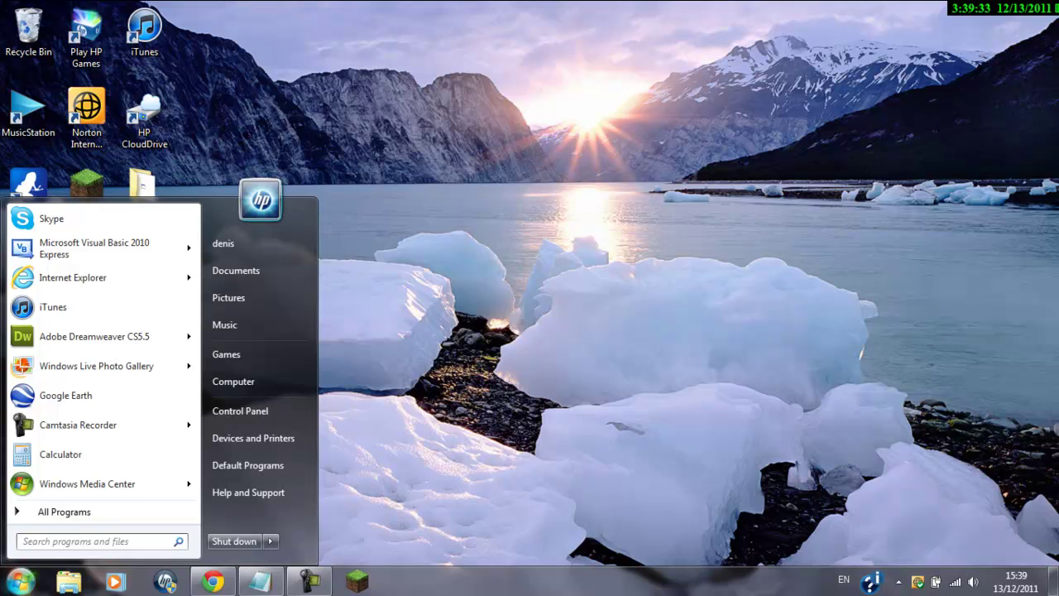
- Open the %appdata% folder and go into the texturepacks folder inside .minecraft
{"action": "left_click", "coordinate": [19, 581]}
{"action": "left_click", "coordinate": [19, 580]}
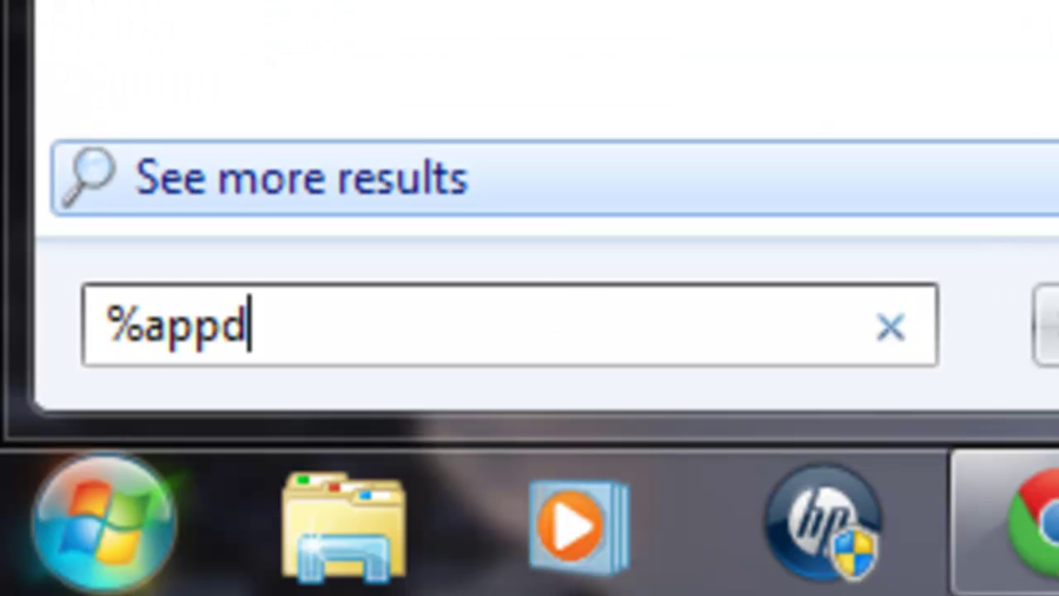
{"action": "type", "text": "ata%"}
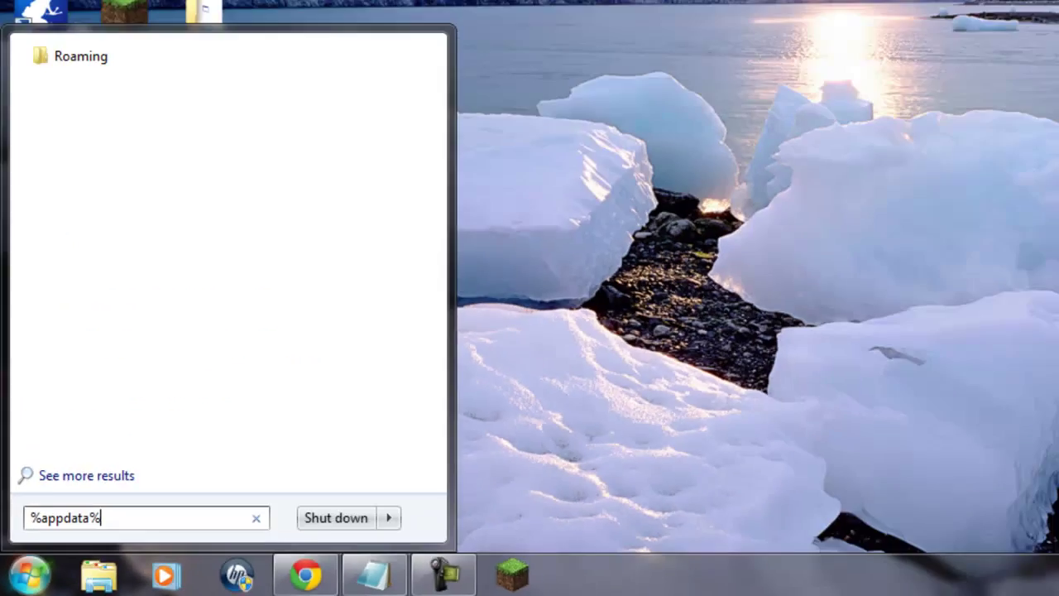
{"action": "key", "text": "Return"}
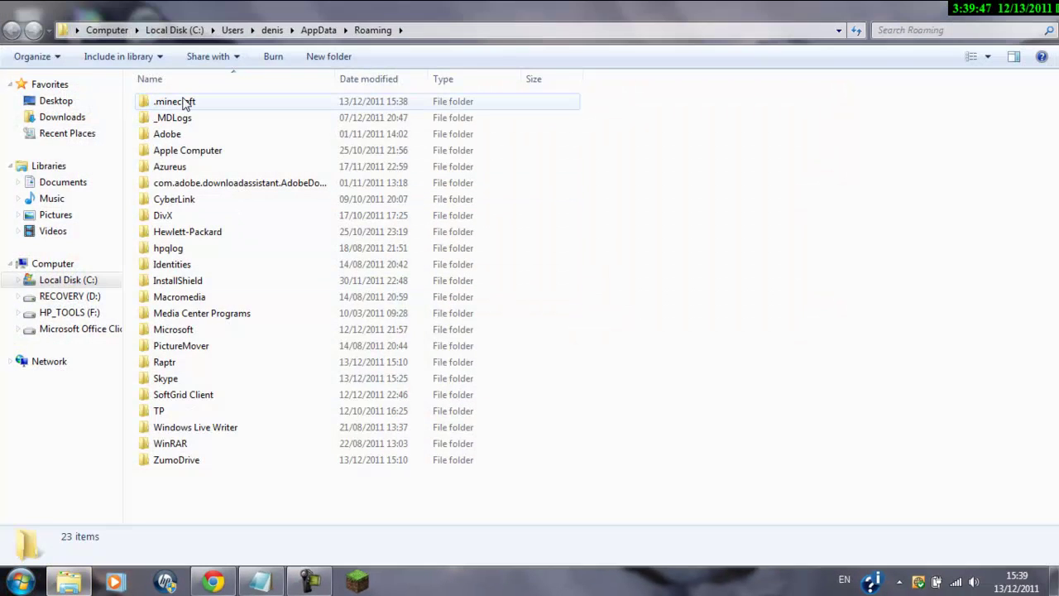
{"action": "double_click", "coordinate": [185, 103]}
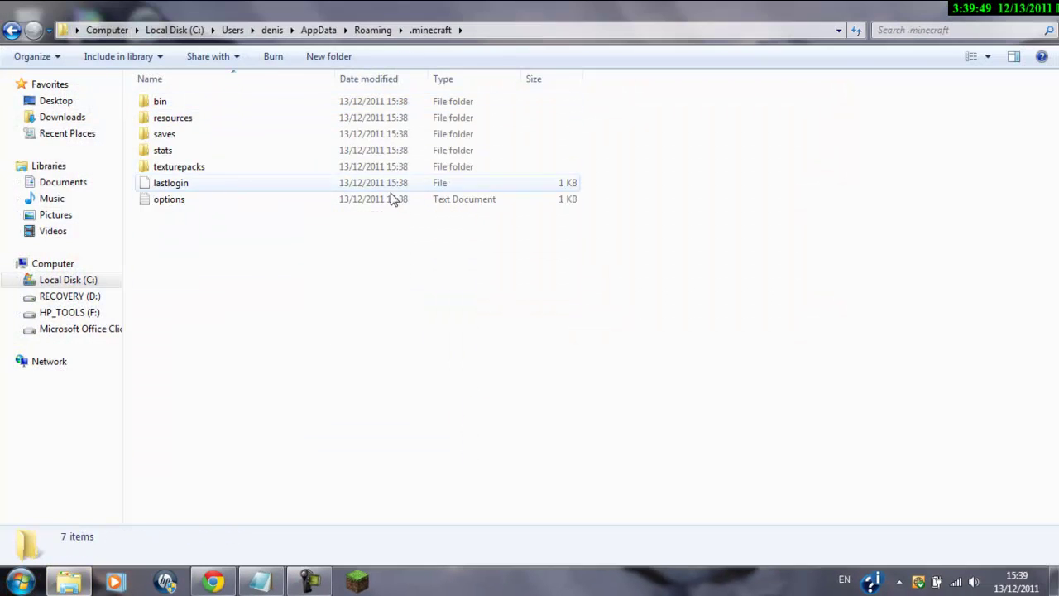
{"action": "double_click", "coordinate": [244, 166]}
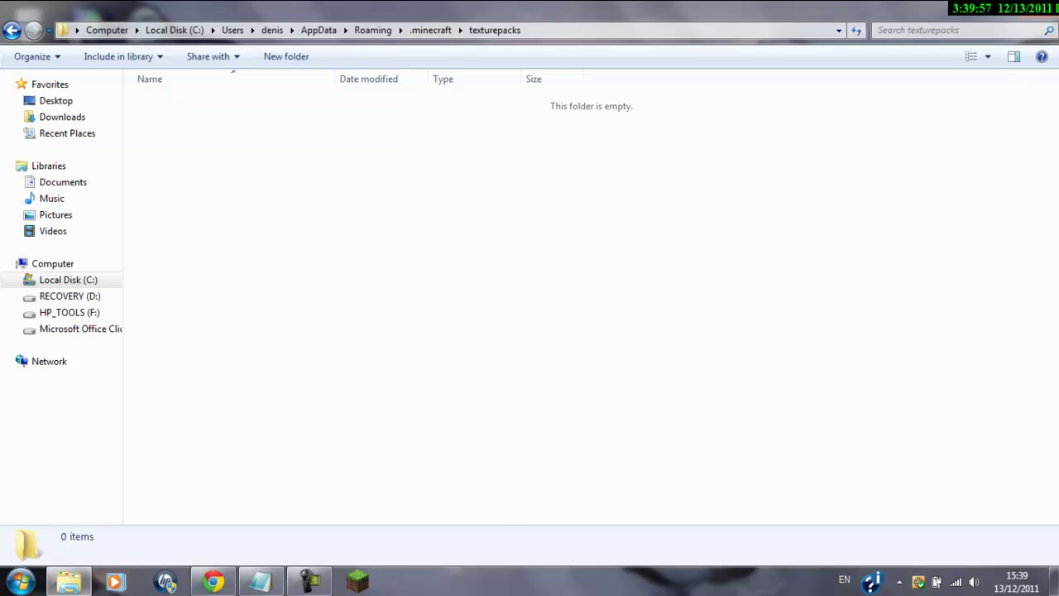
- Restore the folder window to a smaller size, go back up to the Roaming folder and close the window
{"action": "left_click", "coordinate": [1017, 6]}
{"action": "left_click_drag", "start_coordinate": [785, 306], "coordinate": [616, 165]}
{"action": "left_click", "coordinate": [337, 277]}
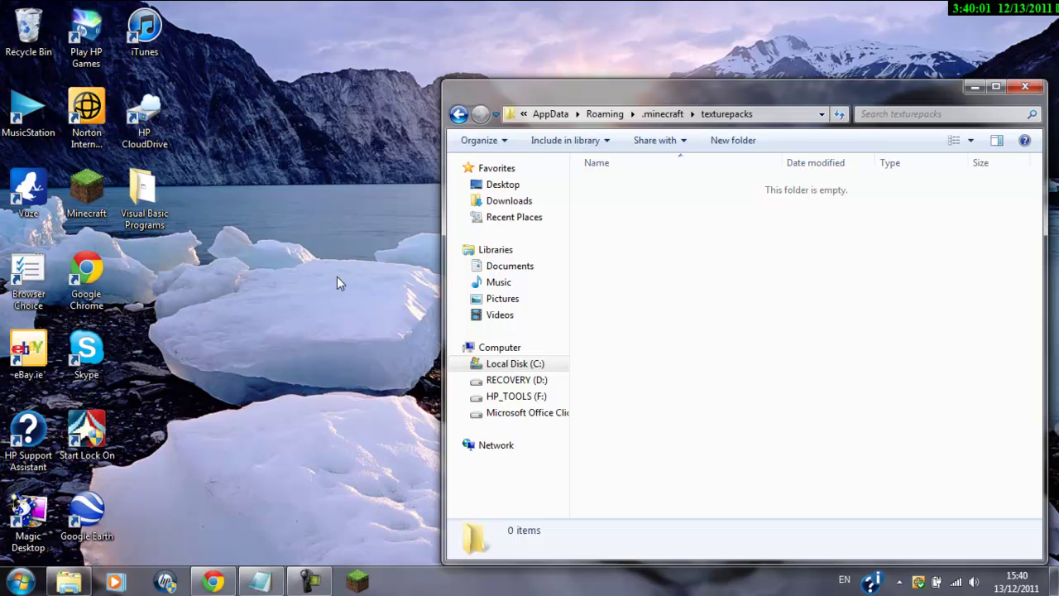
{"action": "left_click", "coordinate": [458, 114]}
{"action": "left_click", "coordinate": [458, 115]}
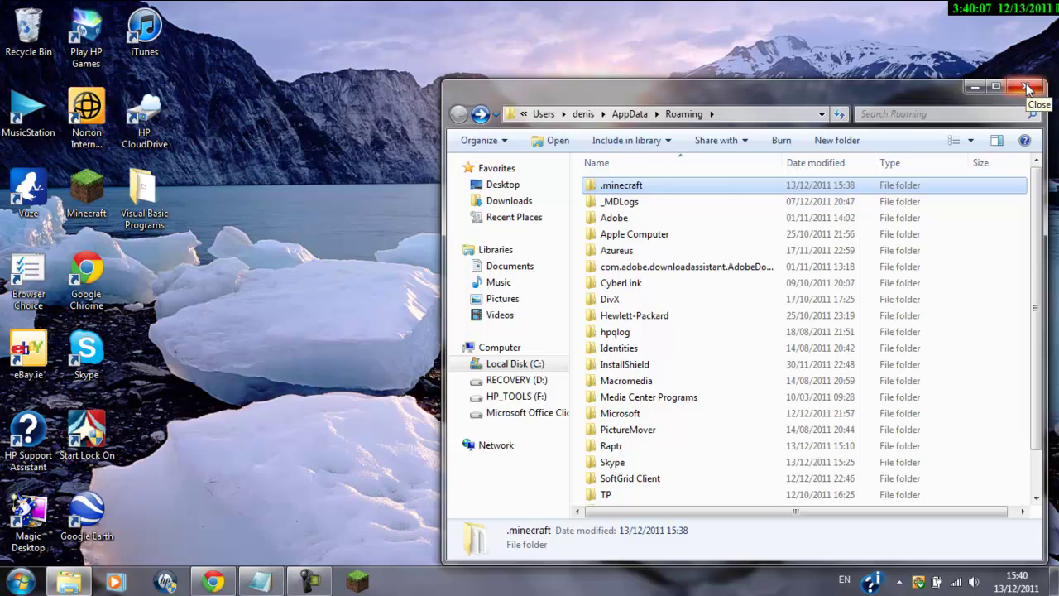
{"action": "left_click", "coordinate": [1027, 88]}
- Launch Minecraft and set the launcher options to force a game update
{"action": "left_click", "coordinate": [364, 577]}
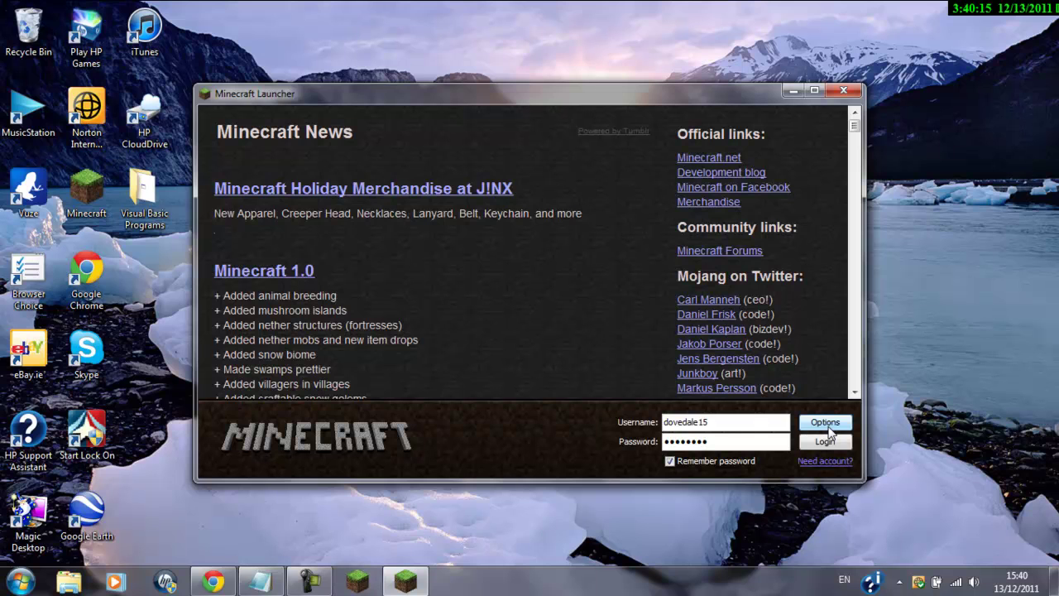
{"action": "left_click", "coordinate": [825, 423]}
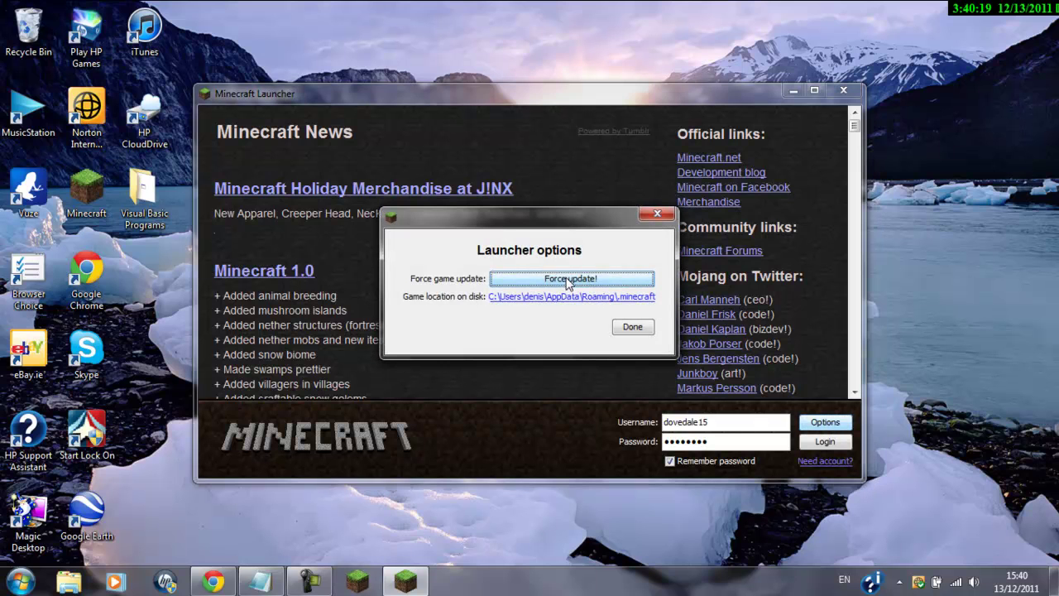
{"action": "left_click", "coordinate": [569, 281]}
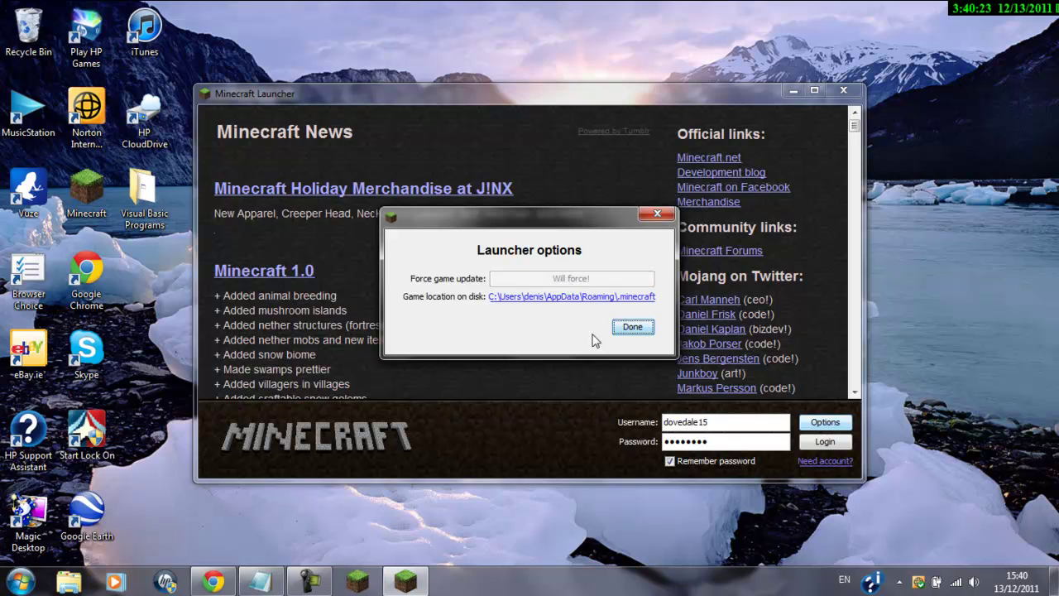
{"action": "left_click", "coordinate": [624, 332]}
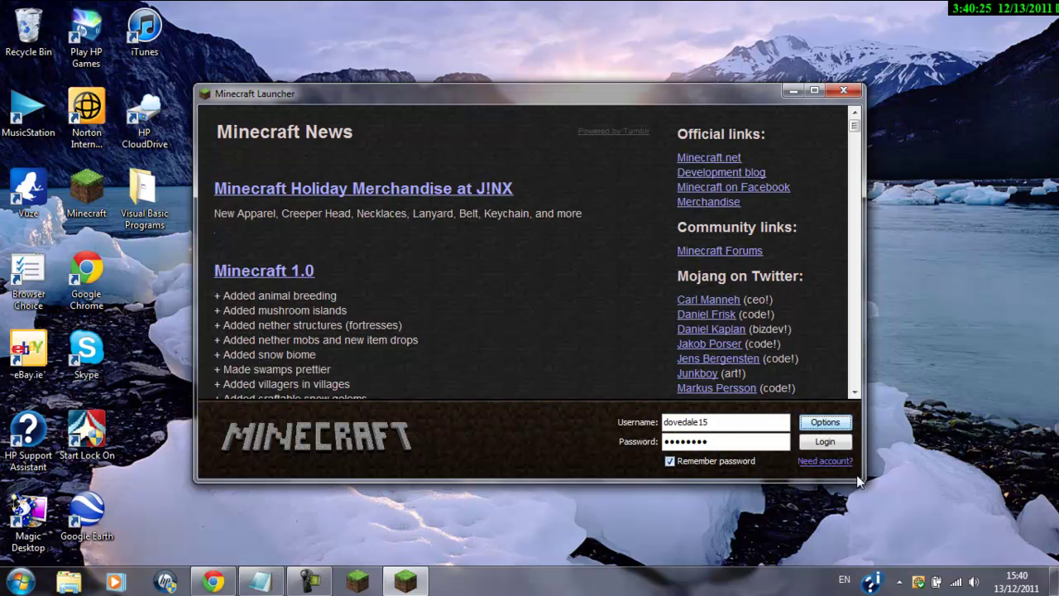
- Log in with the remembered account to run the forced update, and close Minecraft once its main menu has loaded
{"action": "left_click", "coordinate": [828, 441]}
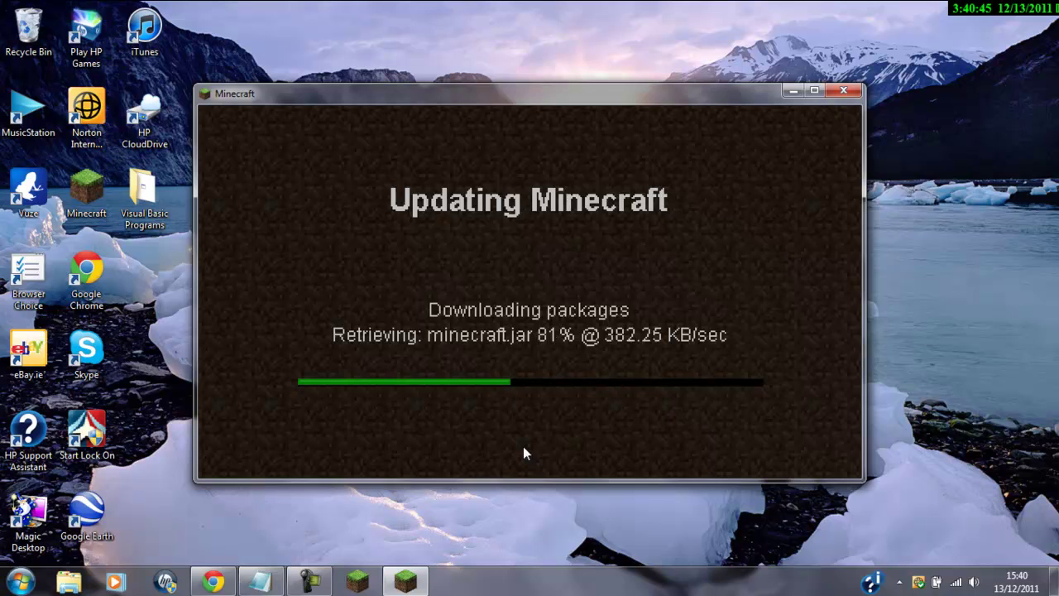
{"action": "left_click", "coordinate": [310, 582]}
{"action": "left_click", "coordinate": [984, 529]}
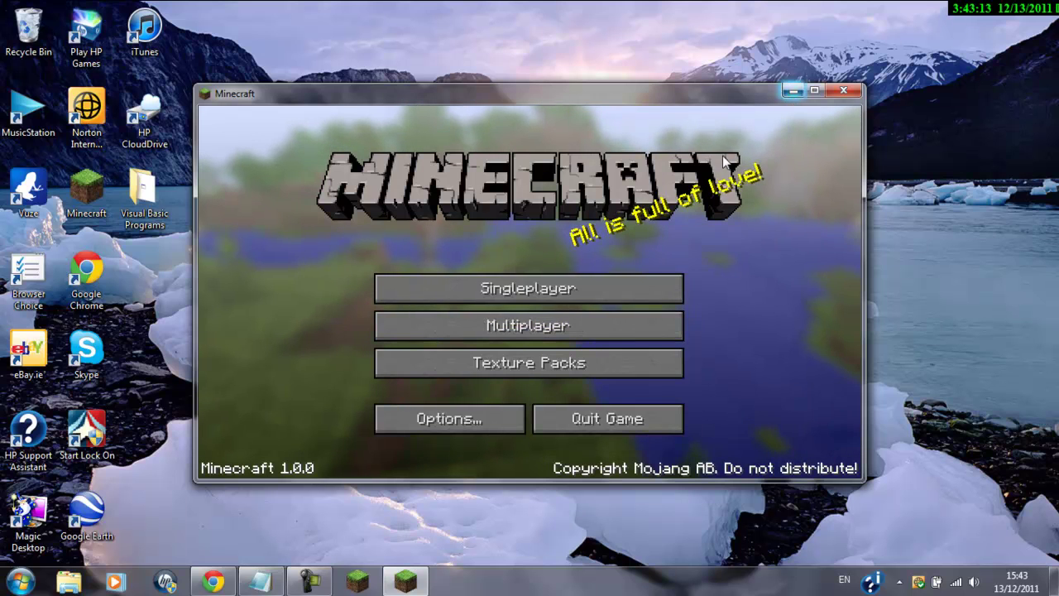
{"action": "left_click", "coordinate": [843, 90]}
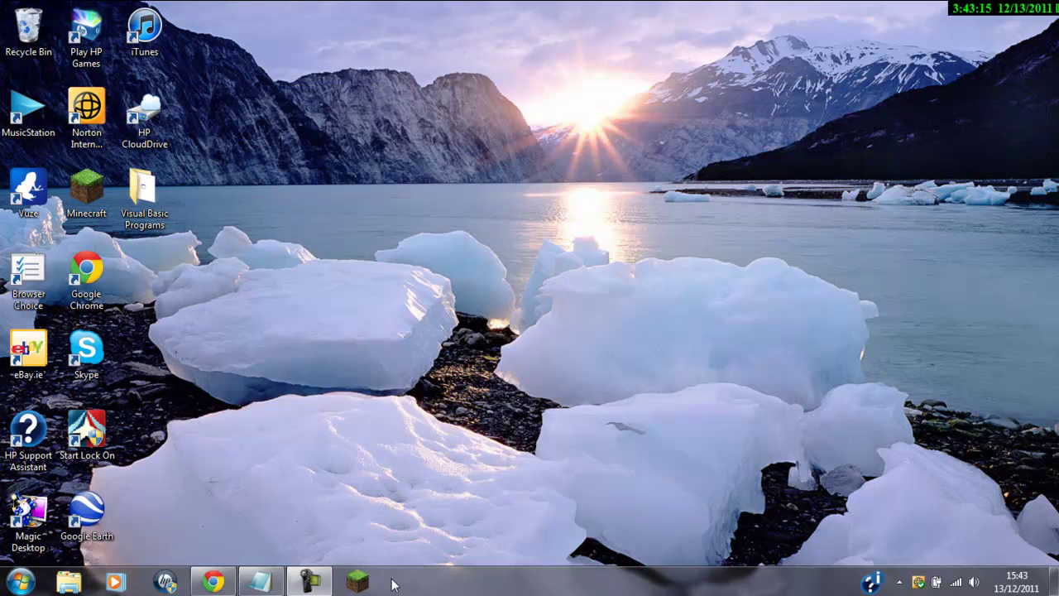
- Switch to Chrome and bring up the ModLoader 1.0.0 download entry in the Risugami's Mods forum topic
{"action": "left_click", "coordinate": [213, 581]}
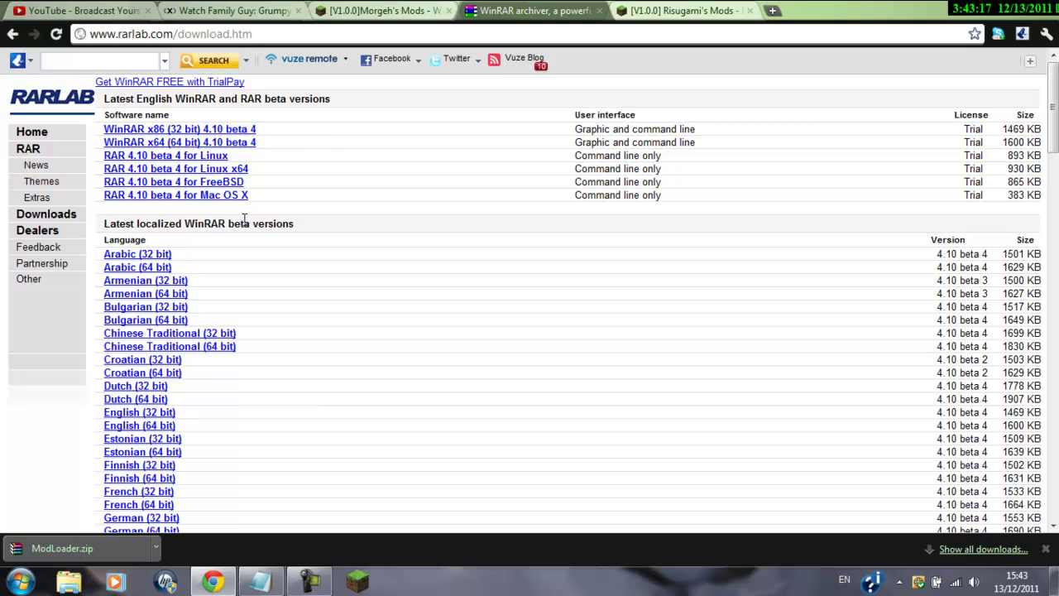
{"action": "left_click", "coordinate": [1045, 548]}
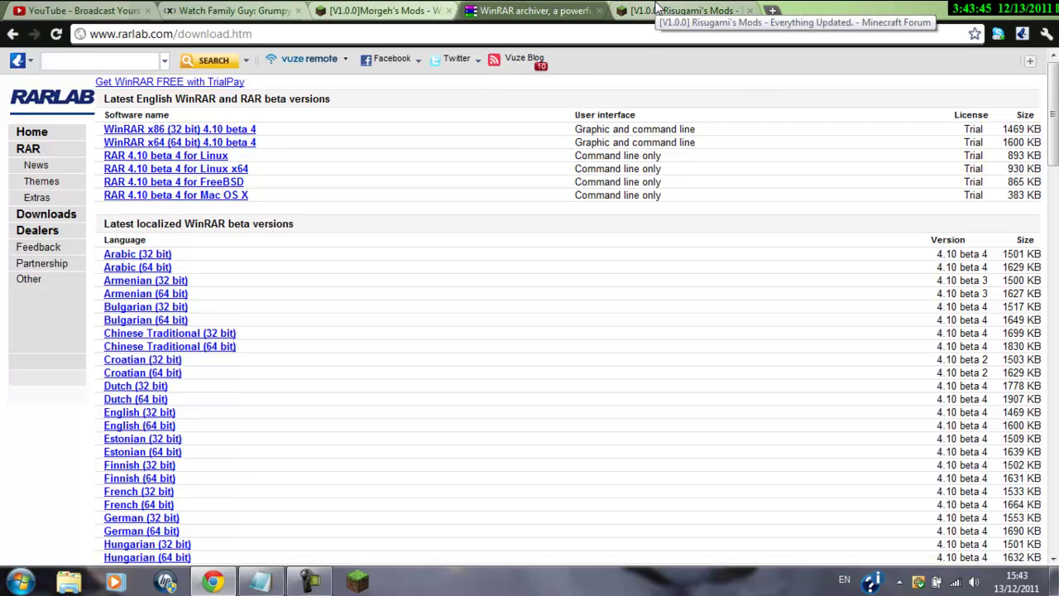
{"action": "left_click", "coordinate": [656, 6]}
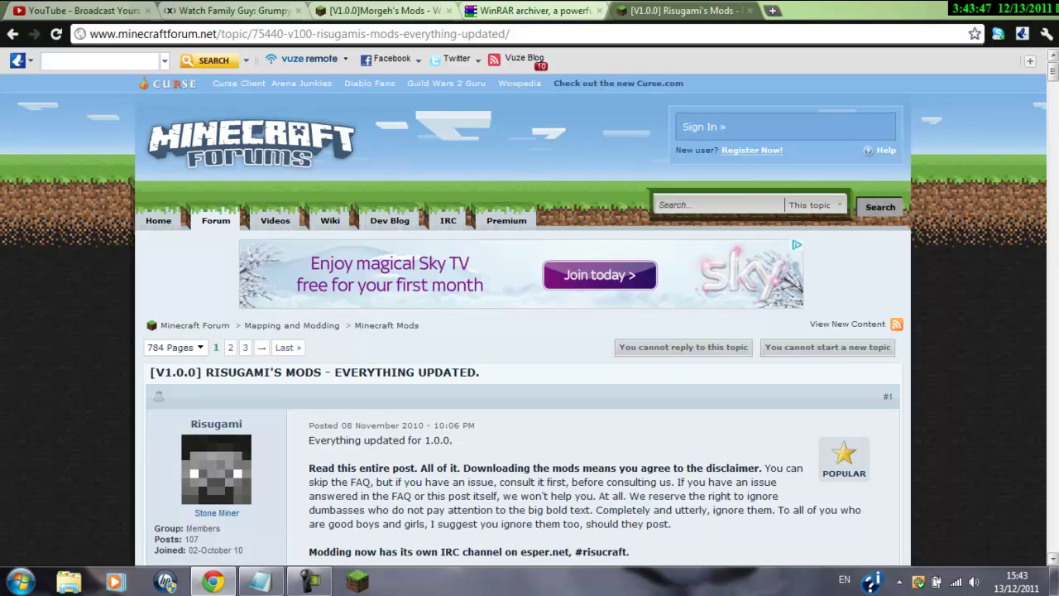
{"action": "left_click_drag", "start_coordinate": [1052, 75], "coordinate": [1052, 139]}
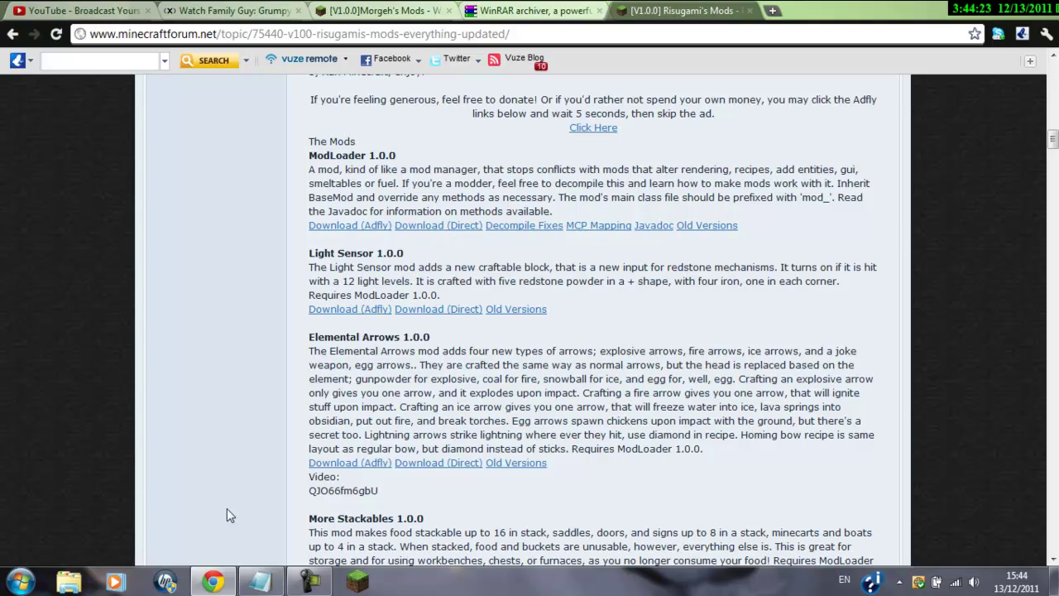
- Search the Downloads folder for "mod" and open the ModLoader archive in WinRAR
{"action": "left_click", "coordinate": [68, 581]}
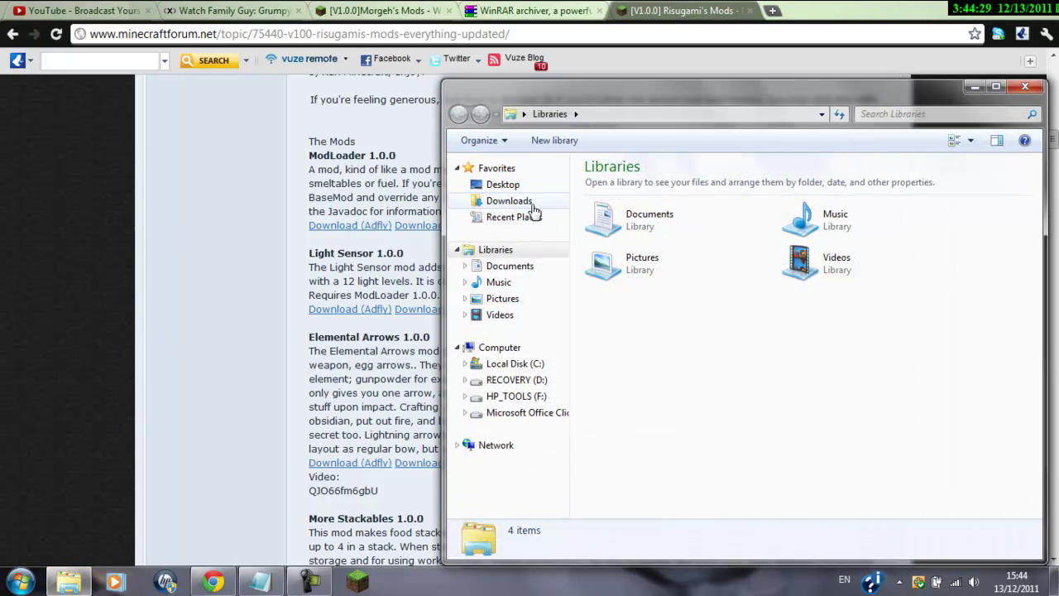
{"action": "left_click", "coordinate": [534, 207]}
{"action": "left_click", "coordinate": [884, 116]}
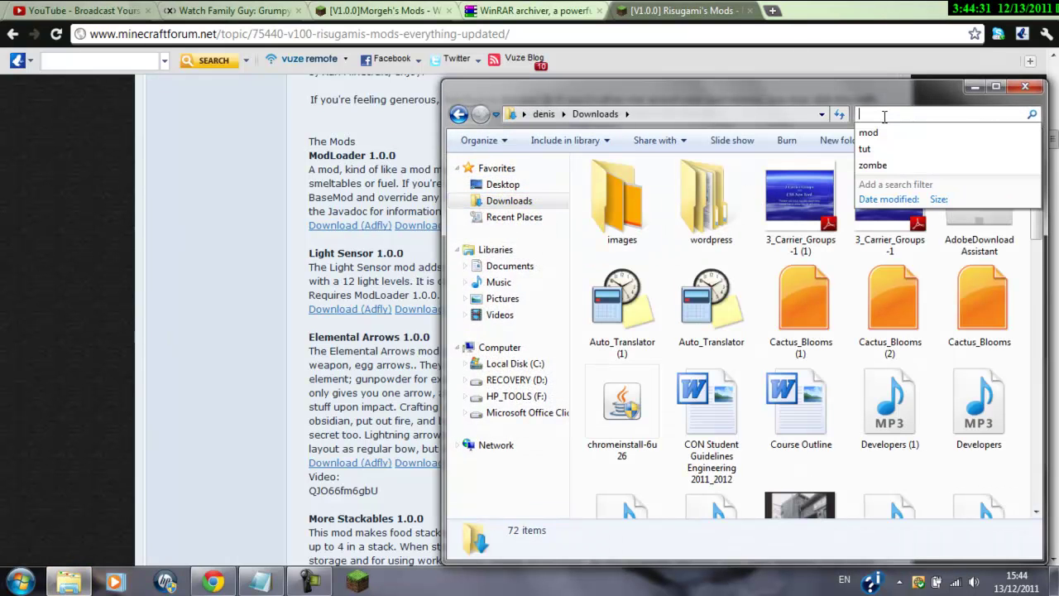
{"action": "type", "text": "mod"}
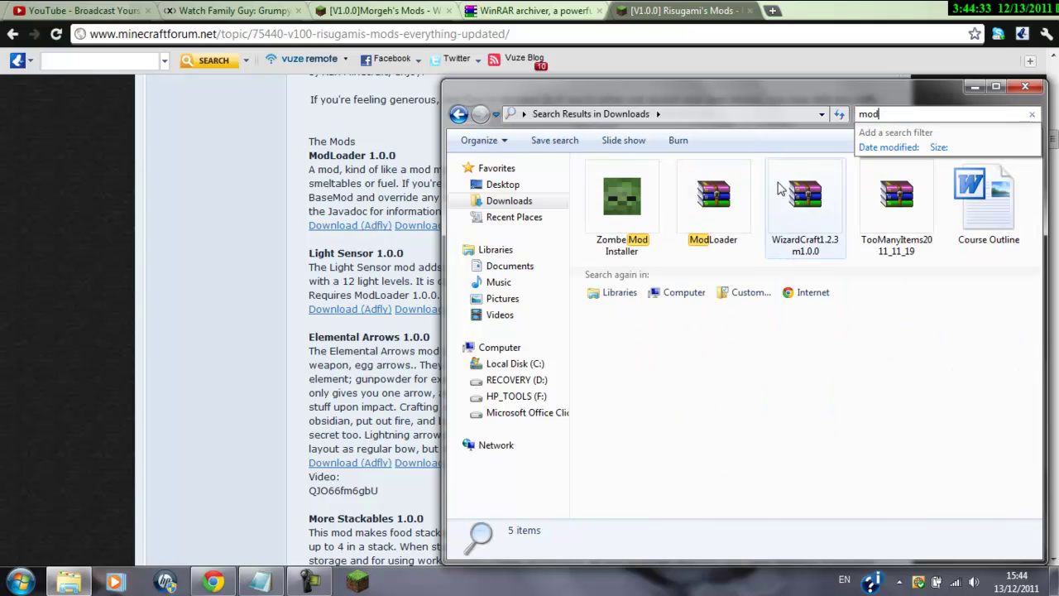
{"action": "double_click", "coordinate": [709, 235]}
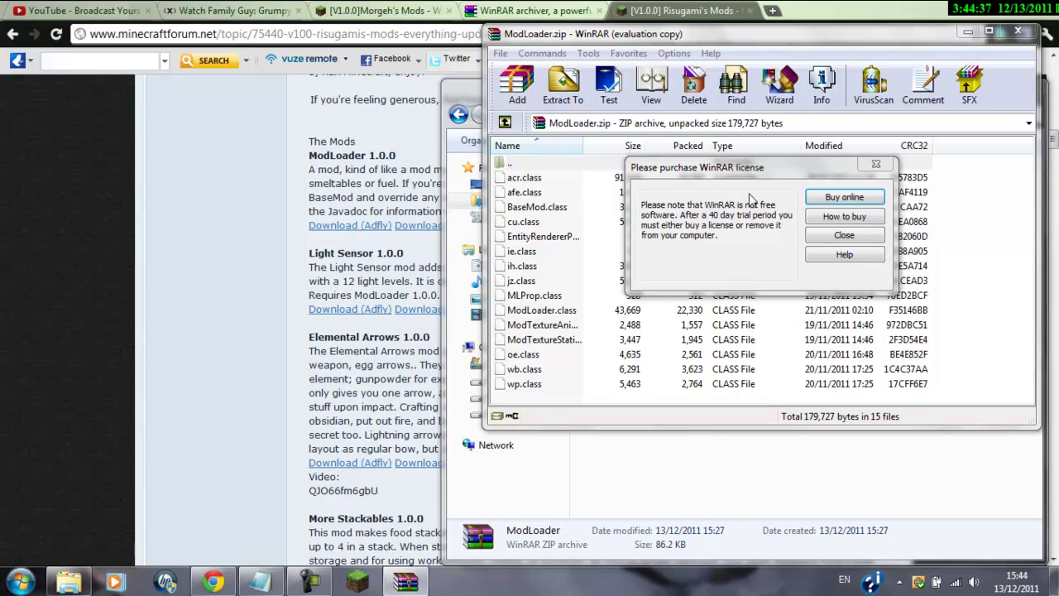
- Dismiss the WinRAR licence reminder, dock the ModLoader.zip window to the left half of the screen and minimize the Downloads window
{"action": "left_click", "coordinate": [876, 163]}
{"action": "left_click_drag", "start_coordinate": [744, 33], "coordinate": [0, 91]}
{"action": "left_click", "coordinate": [974, 86]}
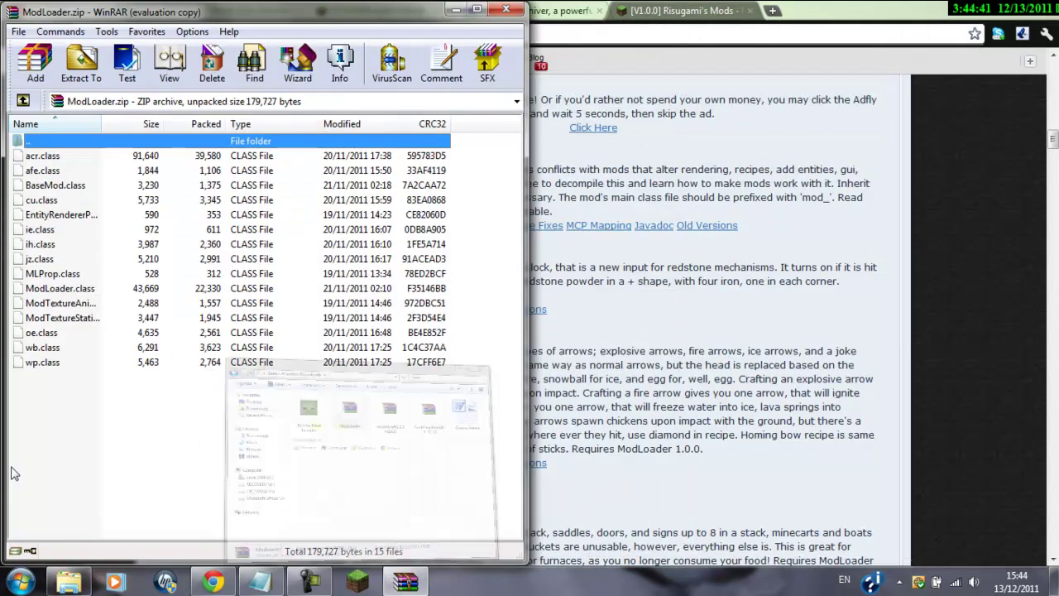
- Open the %appdata% folder and go into the bin folder inside .minecraft
{"action": "key", "text": "super"}
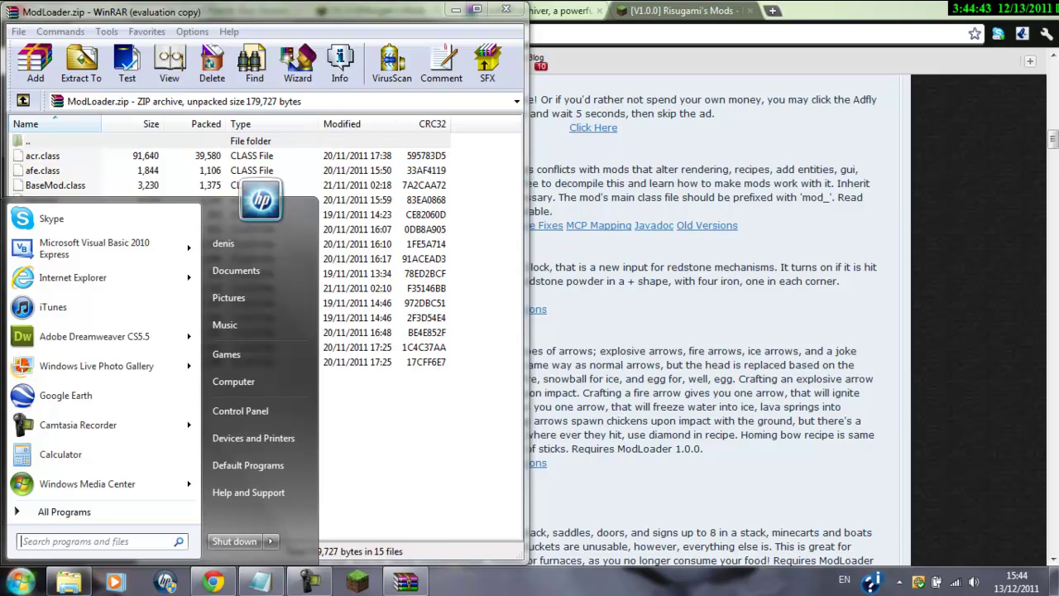
{"action": "type", "text": "%app"}
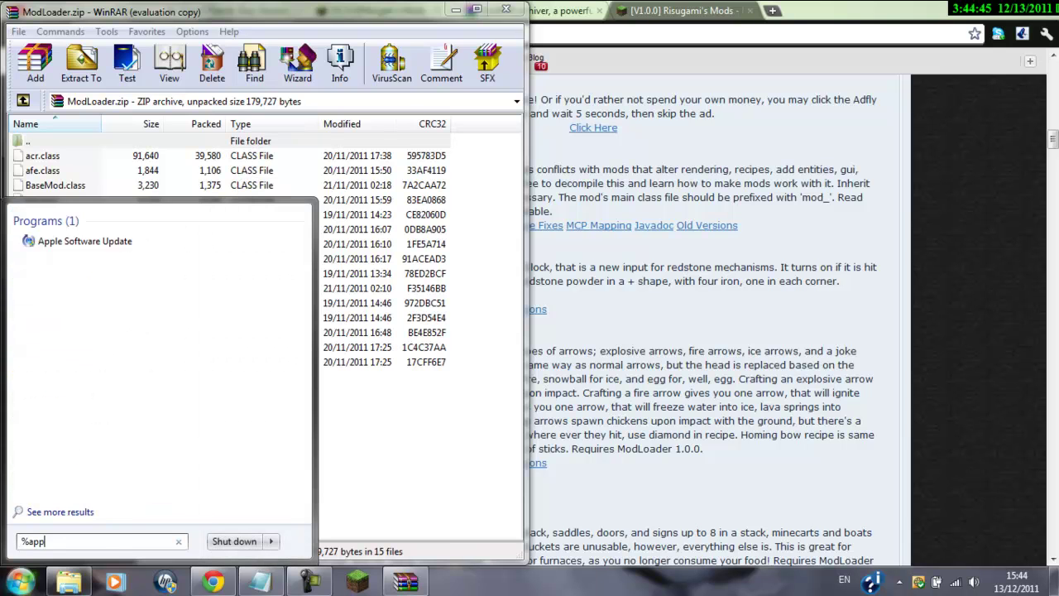
{"action": "type", "text": "data%"}
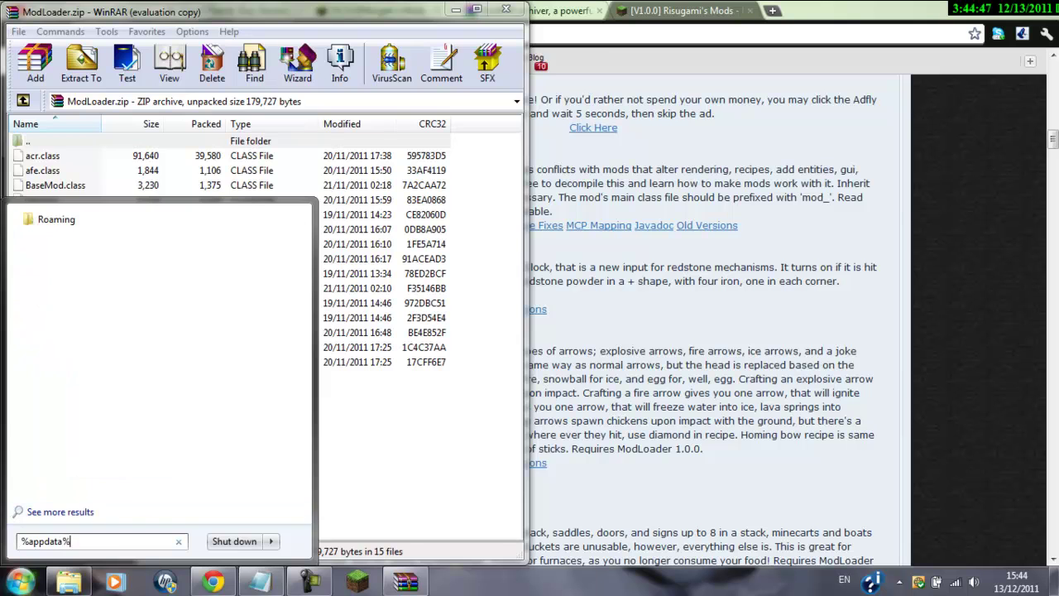
{"action": "key", "text": "Return"}
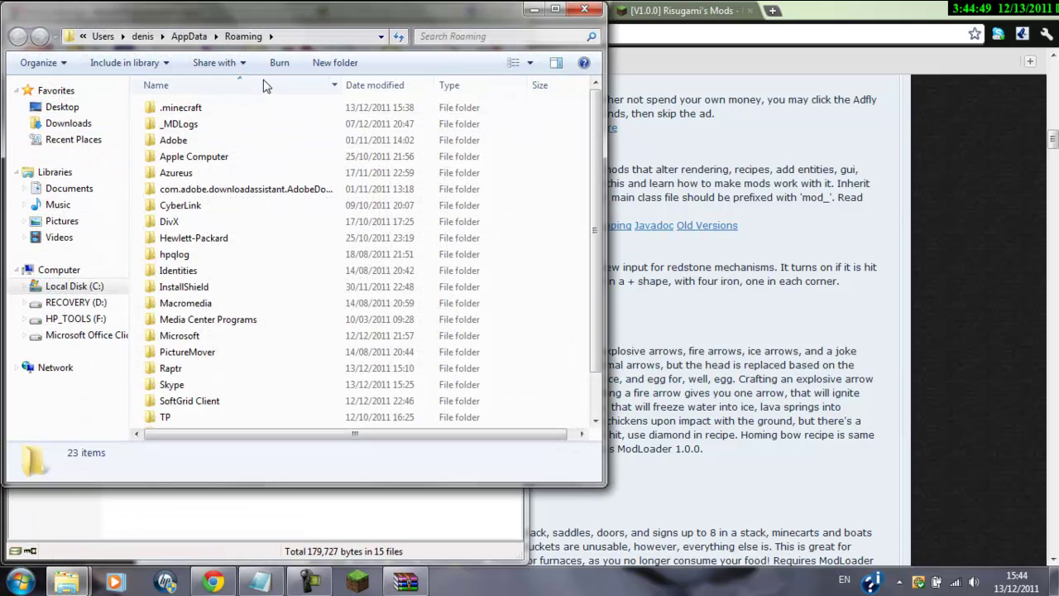
{"action": "double_click", "coordinate": [235, 109]}
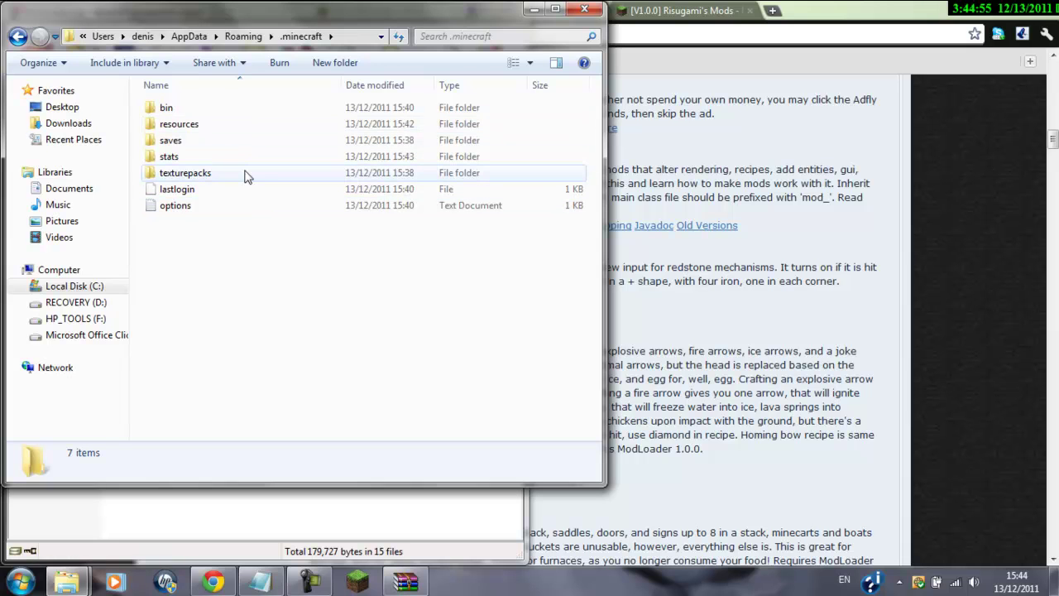
{"action": "double_click", "coordinate": [223, 116]}
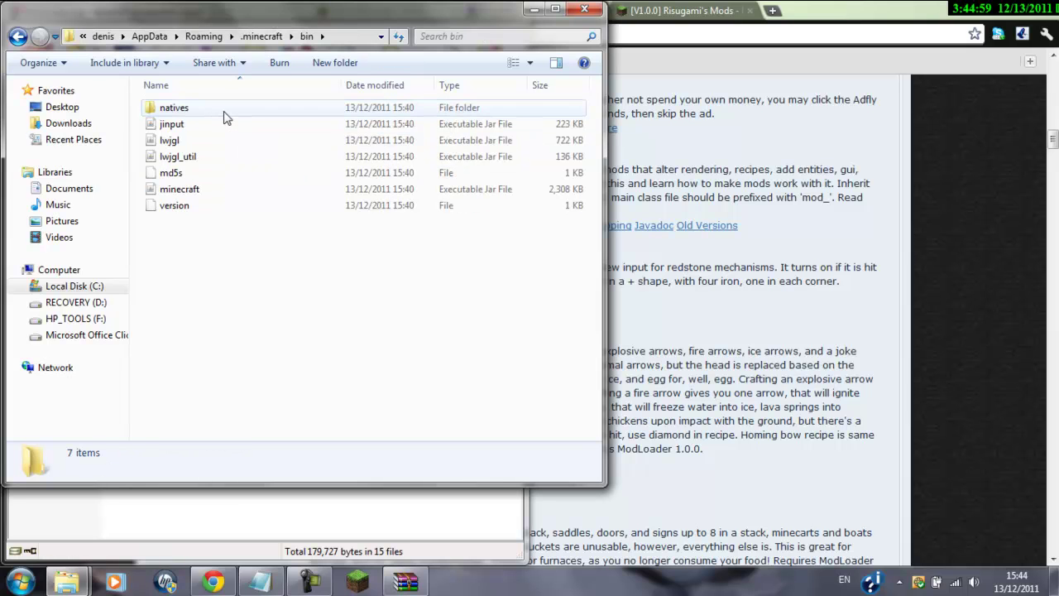
- Open the minecraft jar file from the bin folder with WinRAR archiver
{"action": "left_click_drag", "start_coordinate": [199, 208], "coordinate": [224, 346]}
{"action": "left_click", "coordinate": [222, 290]}
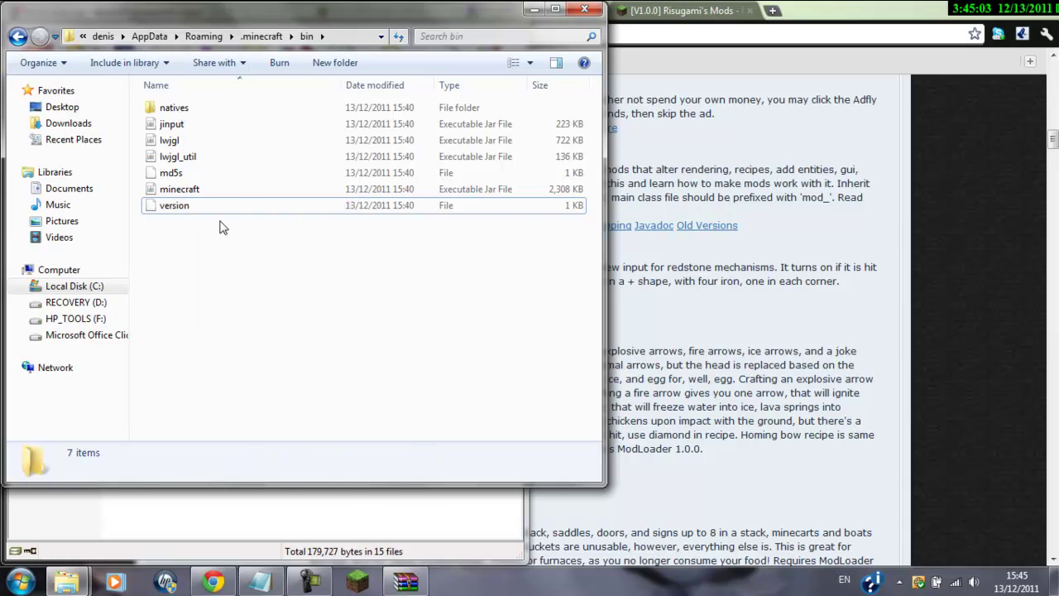
{"action": "left_click", "coordinate": [238, 190]}
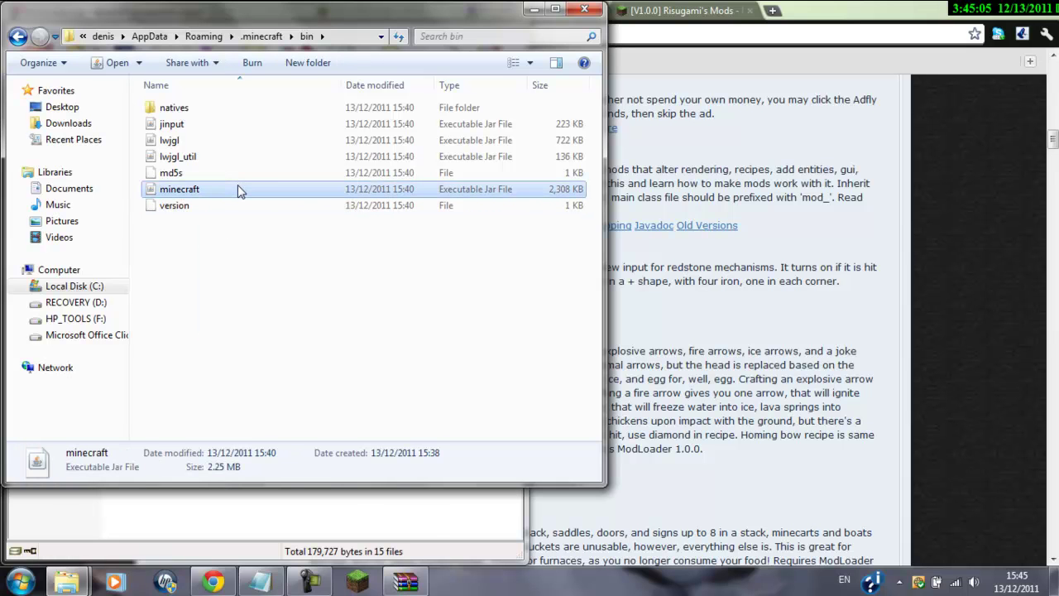
{"action": "right_click", "coordinate": [238, 190]}
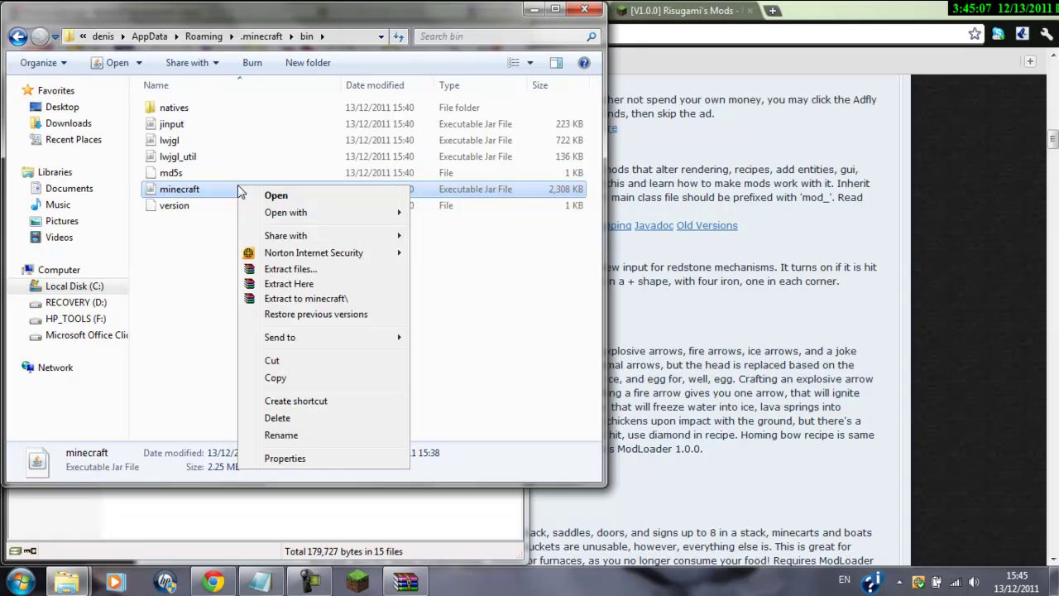
{"action": "mouse_move", "coordinate": [283, 214]}
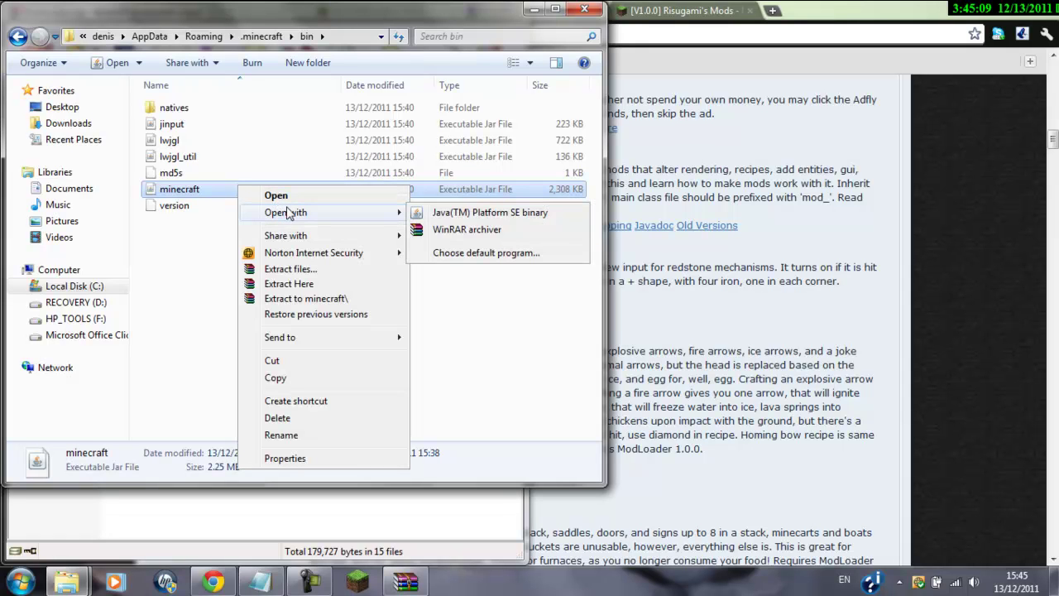
{"action": "left_click", "coordinate": [464, 230]}
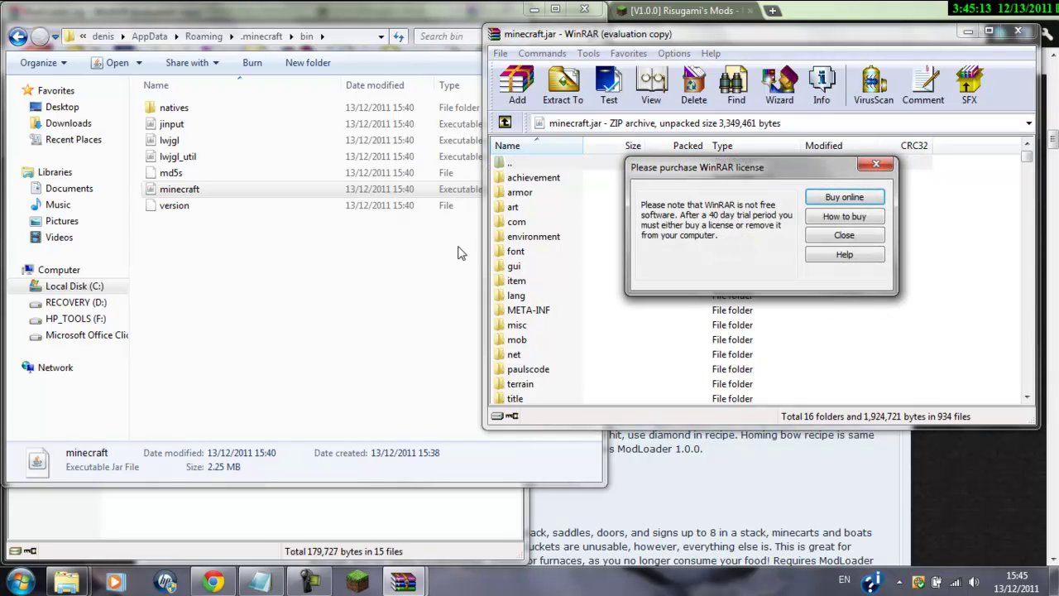
- Dismiss the WinRAR licence reminder and close the minecraft.jar archive window
{"action": "left_click", "coordinate": [889, 170]}
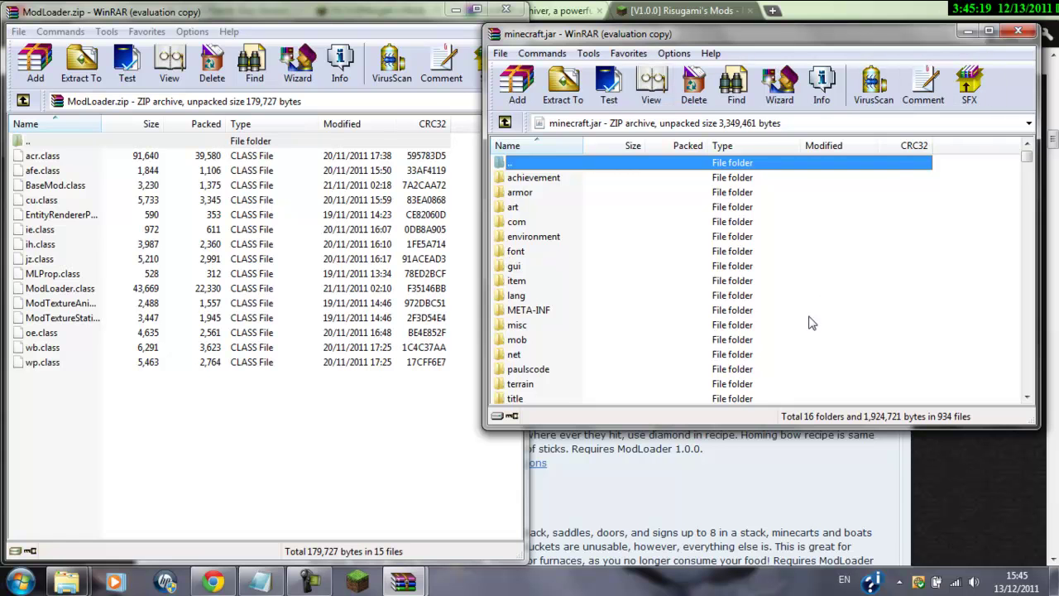
{"action": "left_click", "coordinate": [1017, 30]}
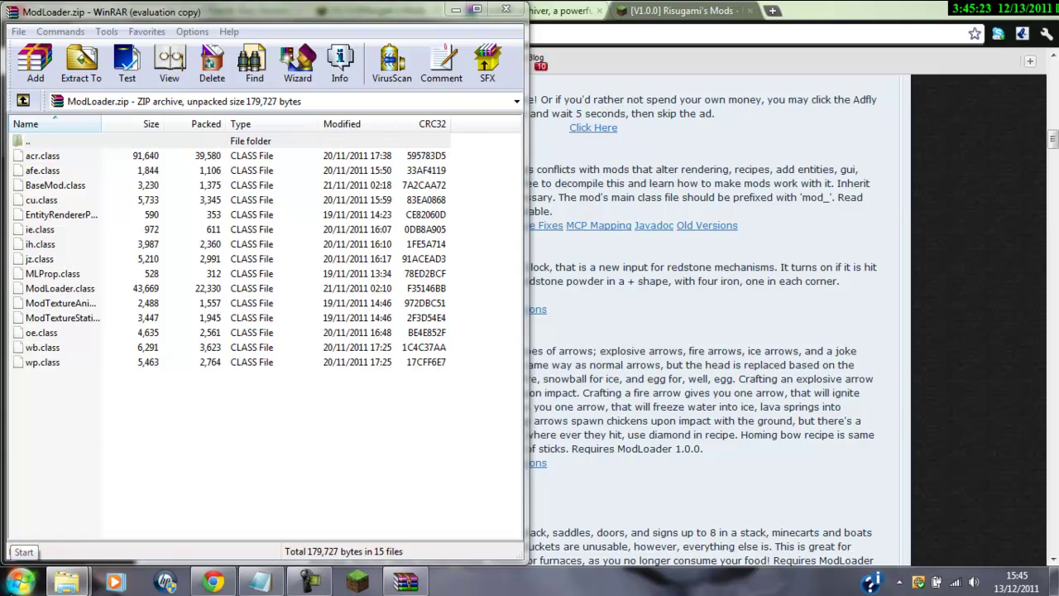
{"action": "left_click", "coordinate": [20, 582]}
{"action": "type", "text": "%ap"}
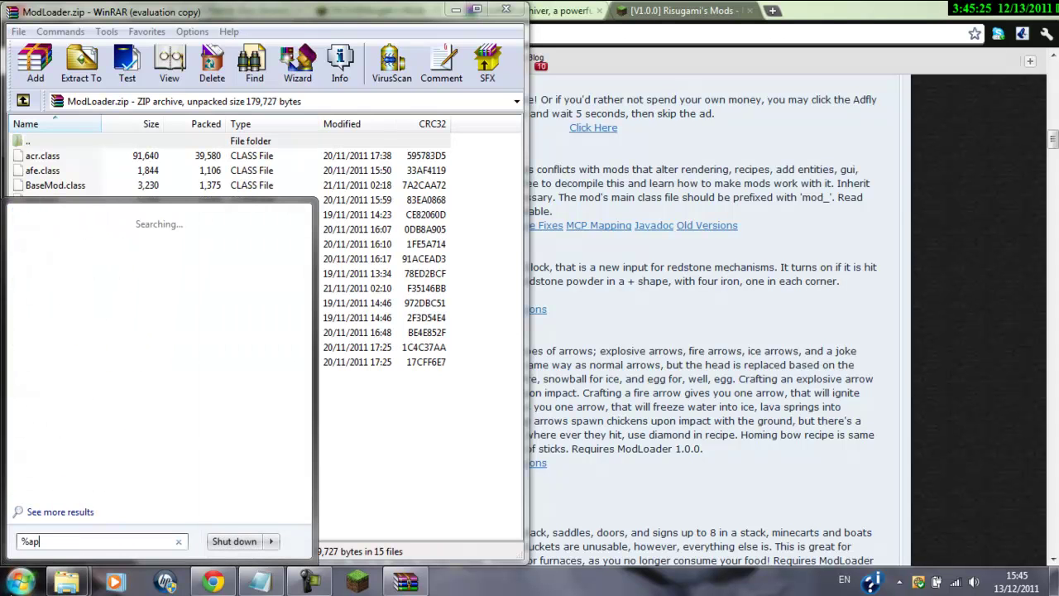
{"action": "type", "text": "pdata5"}
{"action": "key", "text": "Return"}
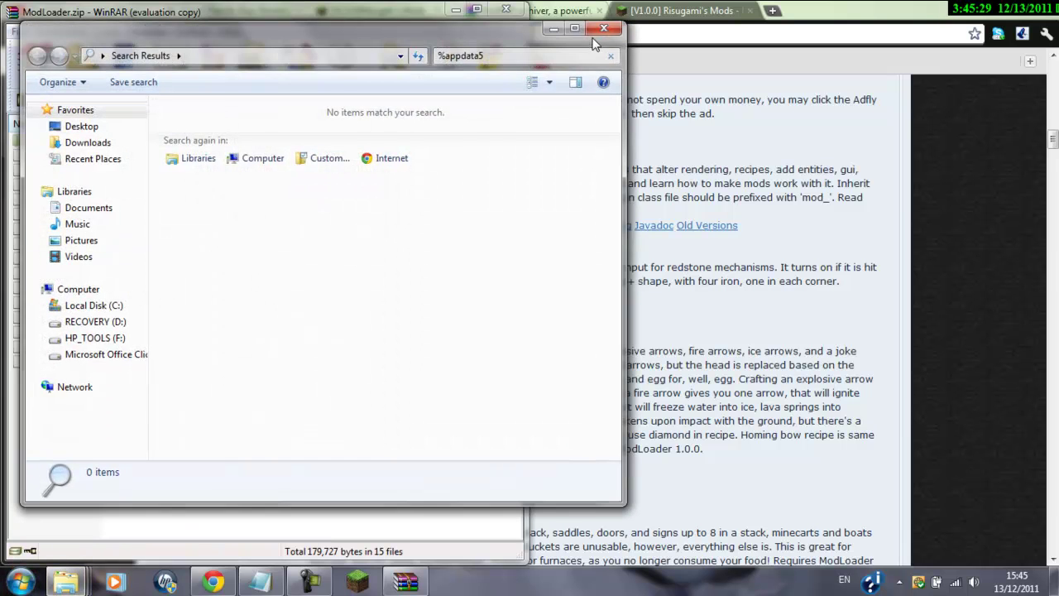
{"action": "left_click", "coordinate": [603, 29]}
- Open the %appdata% folder from the Start search and go into the bin folder inside .minecraft
{"action": "left_click", "coordinate": [20, 581]}
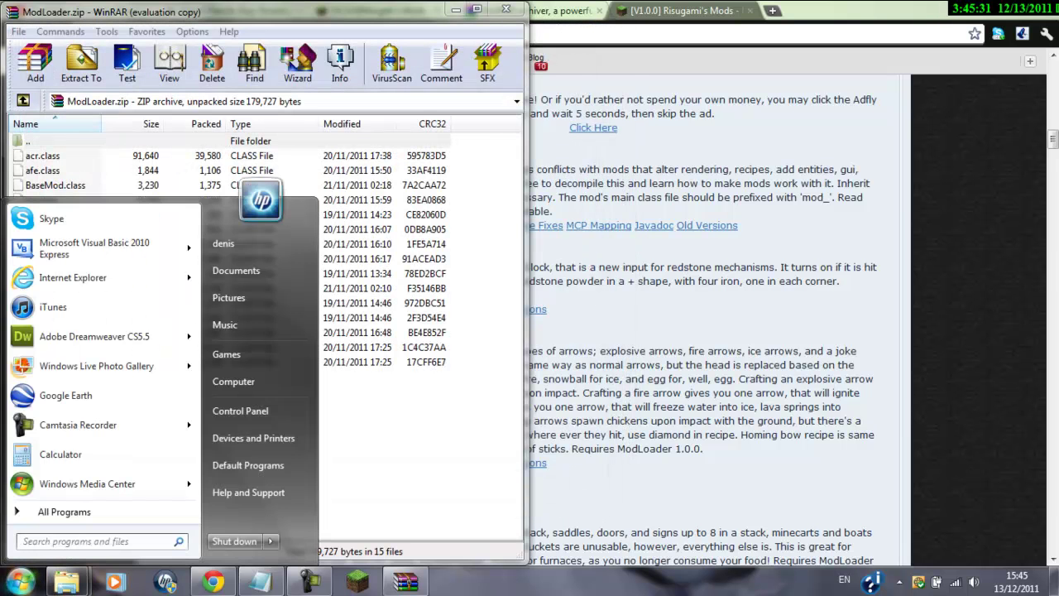
{"action": "type", "text": "%appdata"}
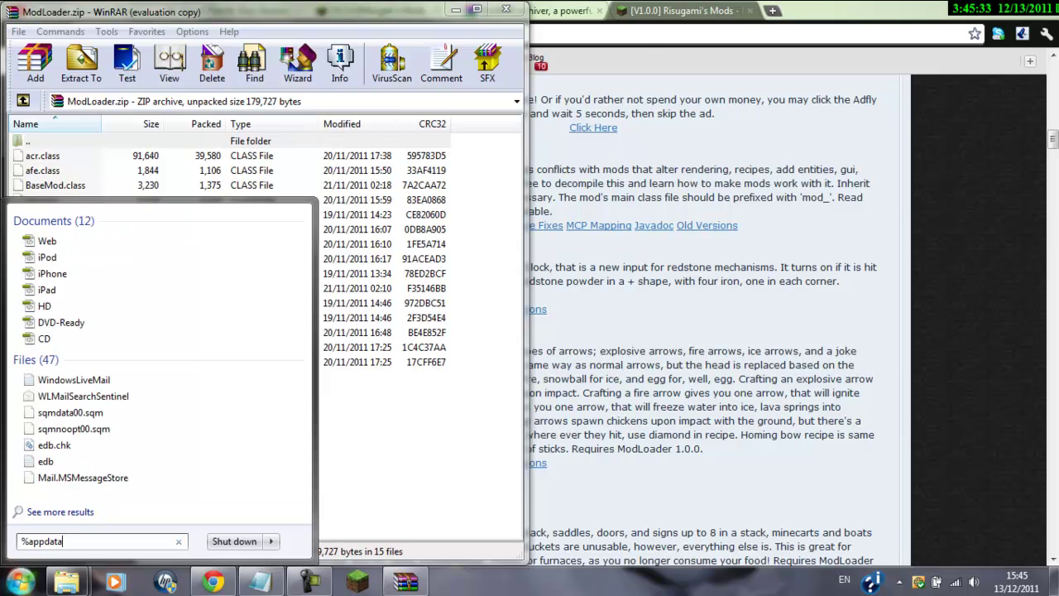
{"action": "type", "text": "%"}
{"action": "key", "text": "Return"}
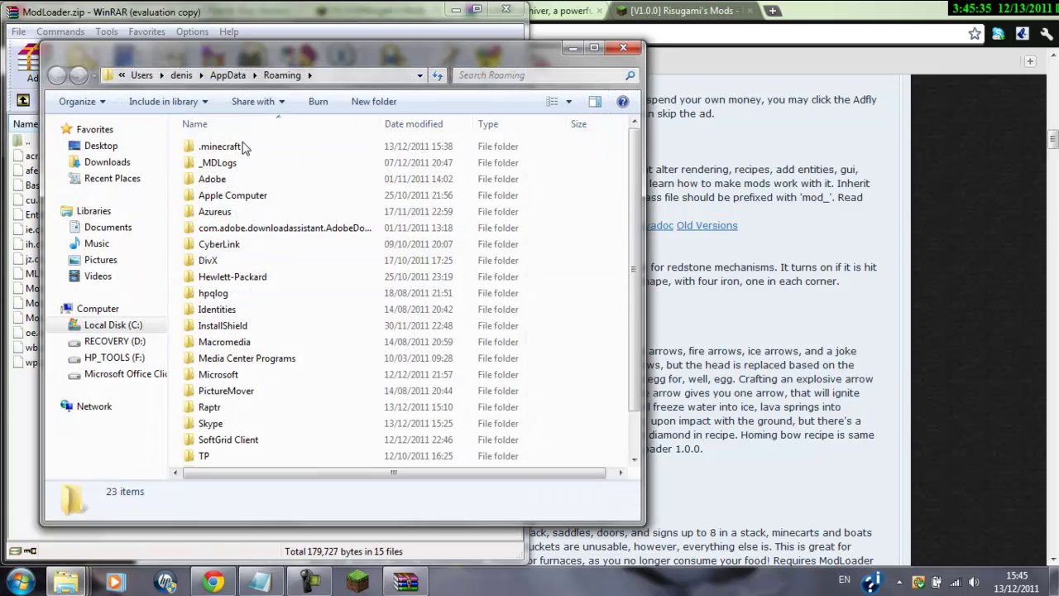
{"action": "double_click", "coordinate": [244, 148]}
{"action": "double_click", "coordinate": [240, 147]}
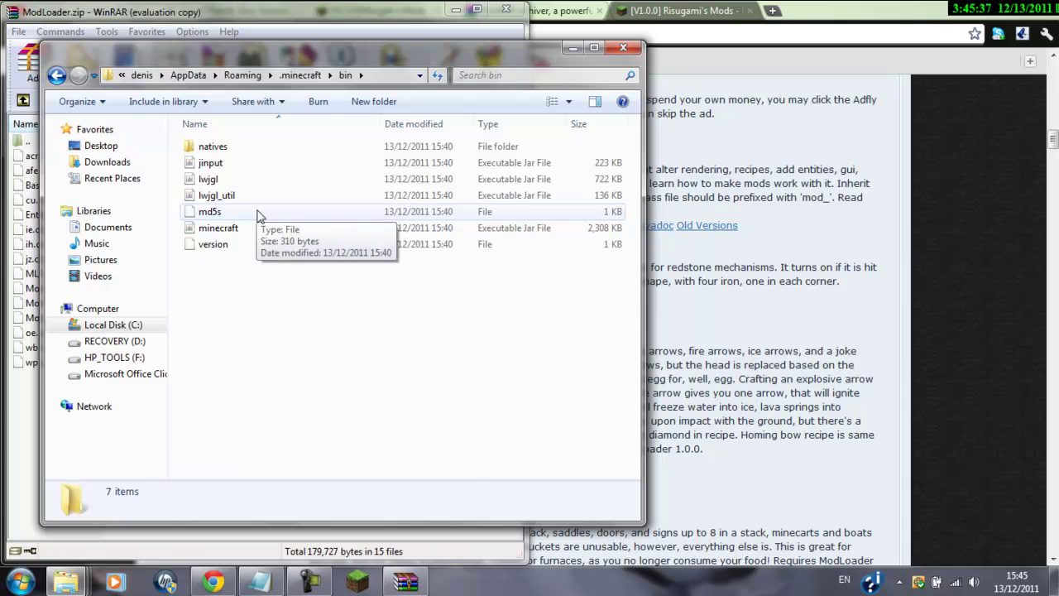
- Open the minecraft jar file with WinRAR archiver, maximize its window and dismiss the licence reminder
{"action": "right_click", "coordinate": [264, 228]}
{"action": "mouse_move", "coordinate": [352, 259]}
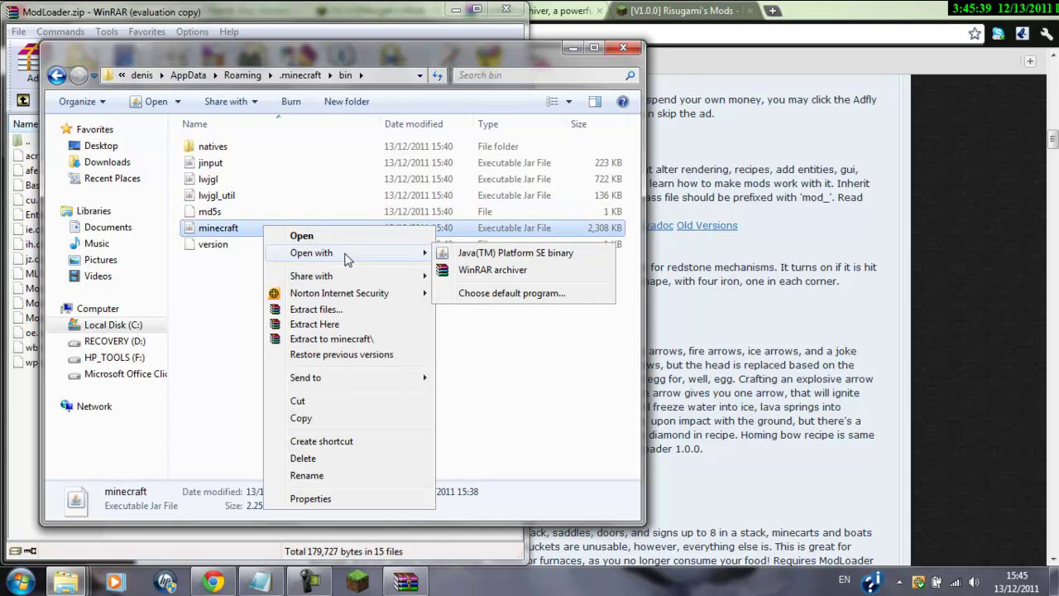
{"action": "left_click", "coordinate": [491, 270]}
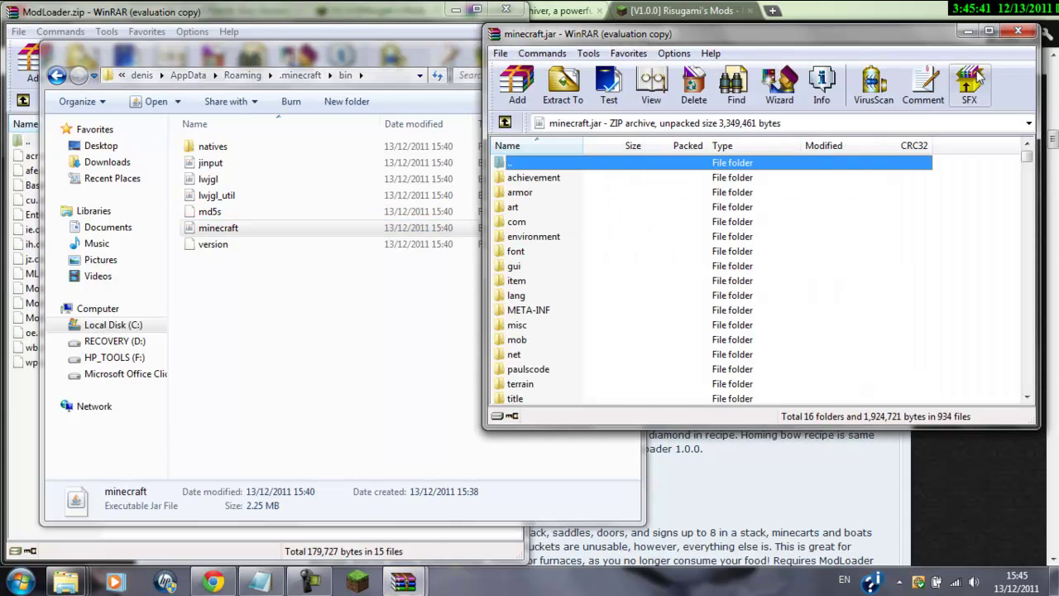
{"action": "left_click", "coordinate": [988, 32]}
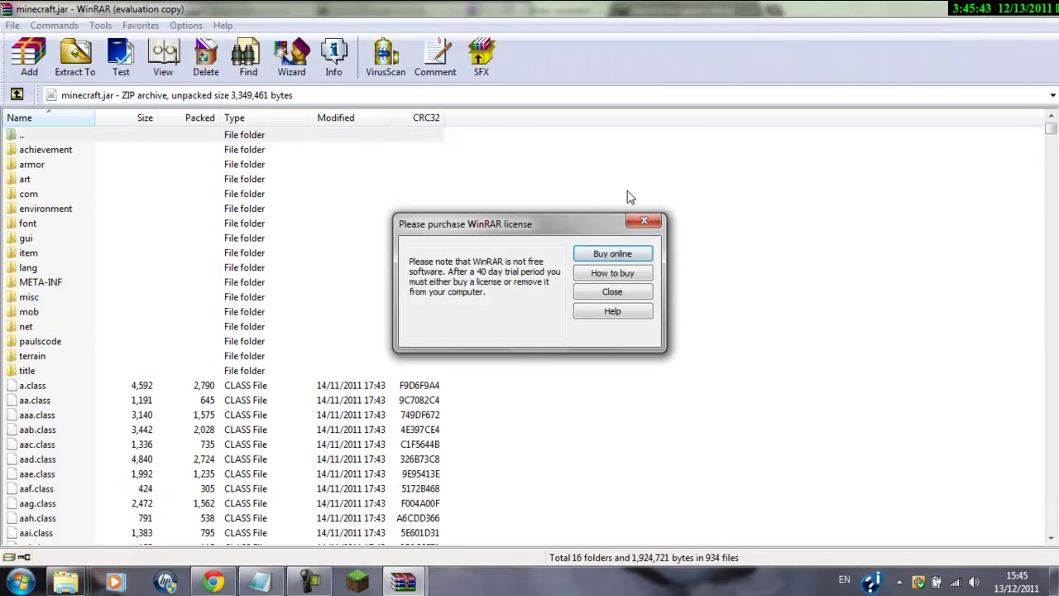
{"action": "left_click", "coordinate": [644, 220]}
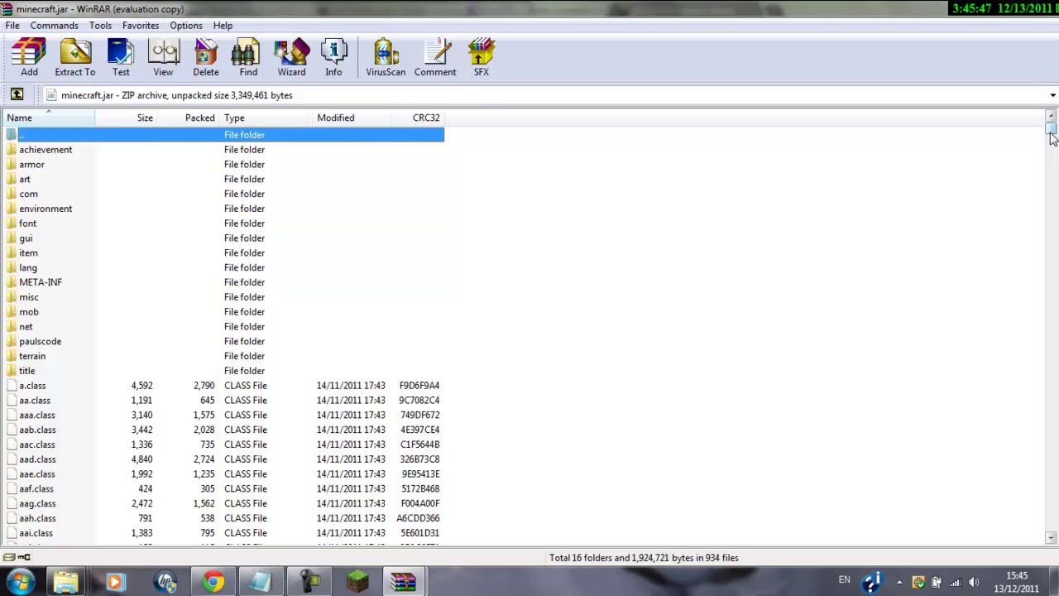
- Delete the META-INF folder from the minecraft.jar archive
{"action": "mouse_move", "coordinate": [1050, 135]}
{"action": "left_mouse_down"}
{"action": "mouse_move", "coordinate": [985, 366]}
{"action": "mouse_move", "coordinate": [1047, 100]}
{"action": "mouse_move", "coordinate": [1049, 126]}
{"action": "left_mouse_up"}
{"action": "left_click", "coordinate": [56, 285]}
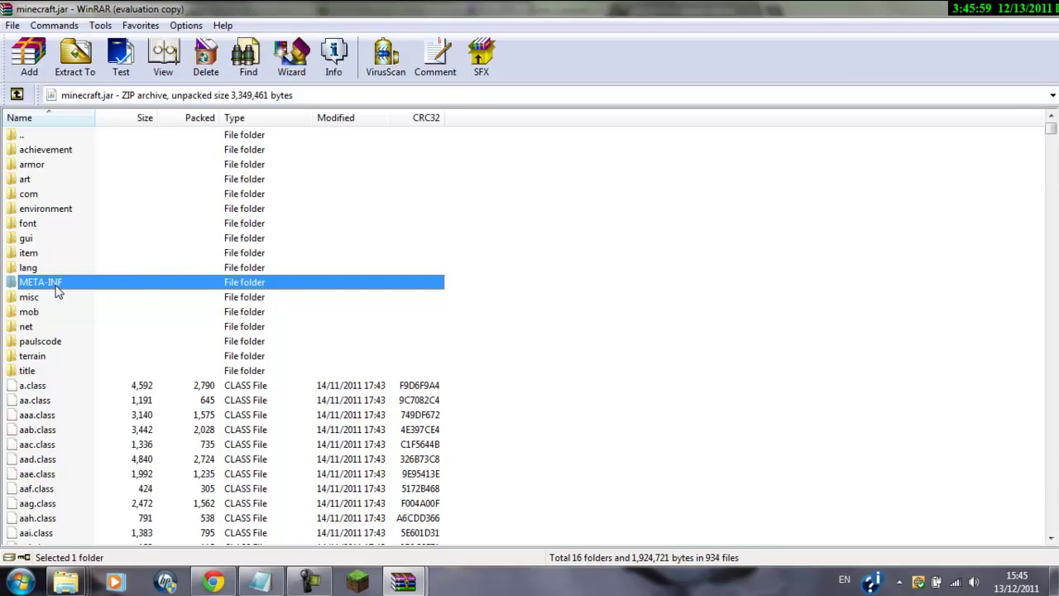
{"action": "right_click", "coordinate": [57, 286]}
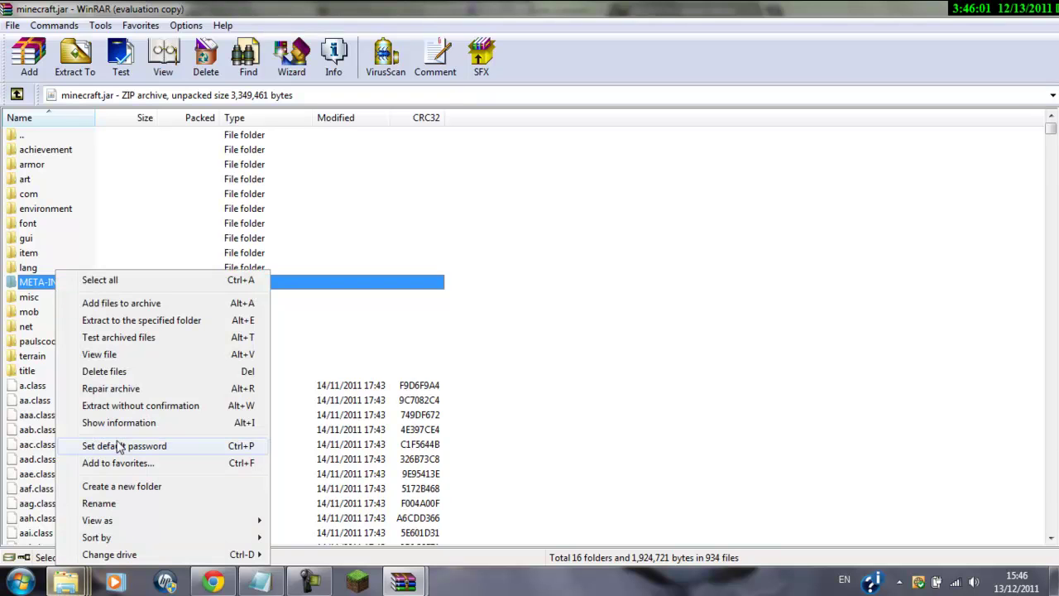
{"action": "left_click", "coordinate": [104, 371]}
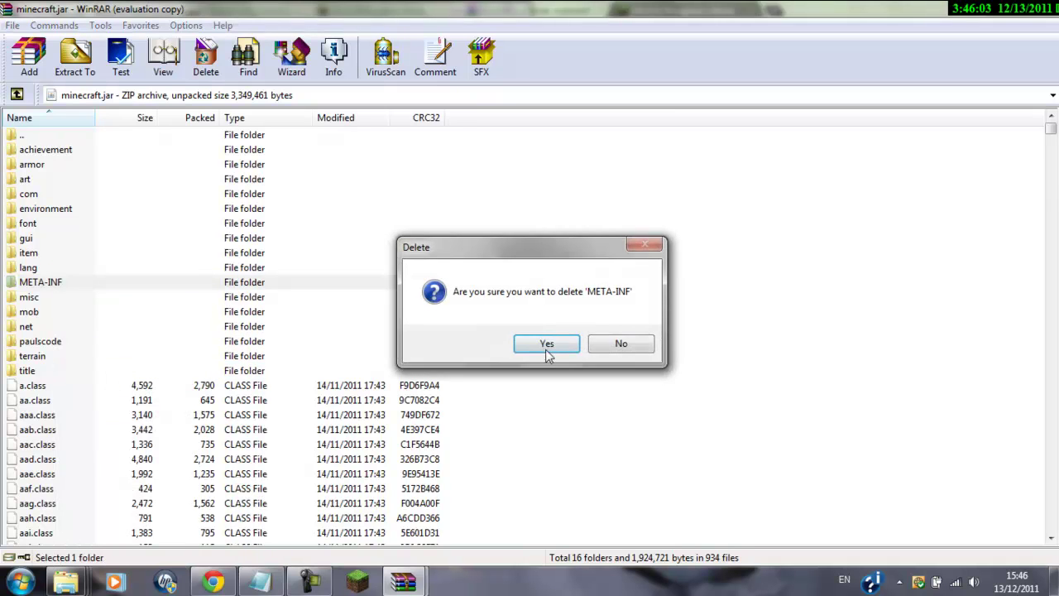
{"action": "left_click", "coordinate": [546, 346]}
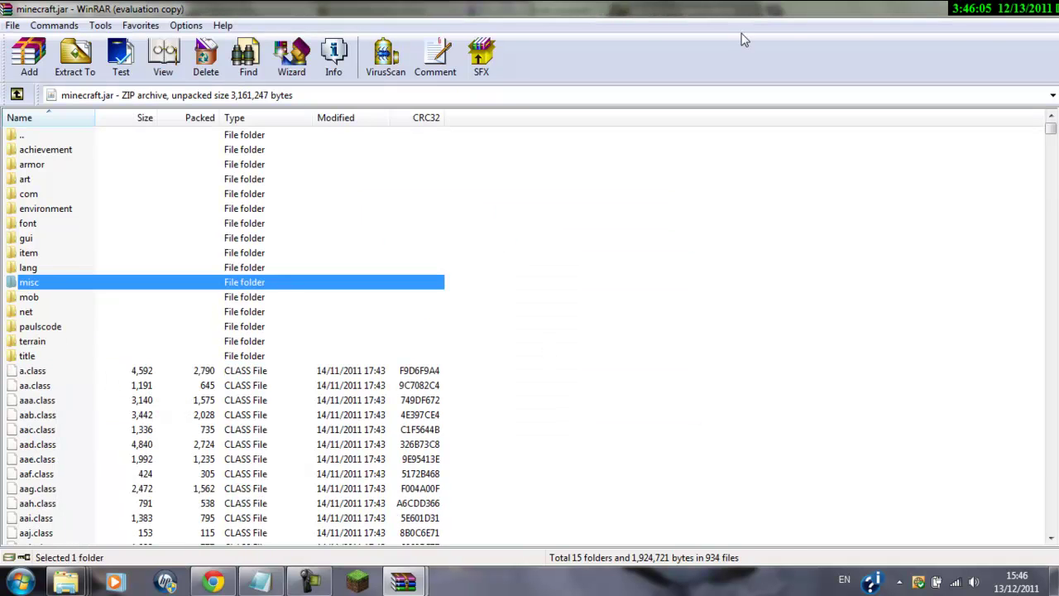
- Get the bin folder window out of the way and arrange ModLoader.zip and minecraft.jar side by side, with minecraft.jar on the right half
{"action": "key", "text": "super+Down"}
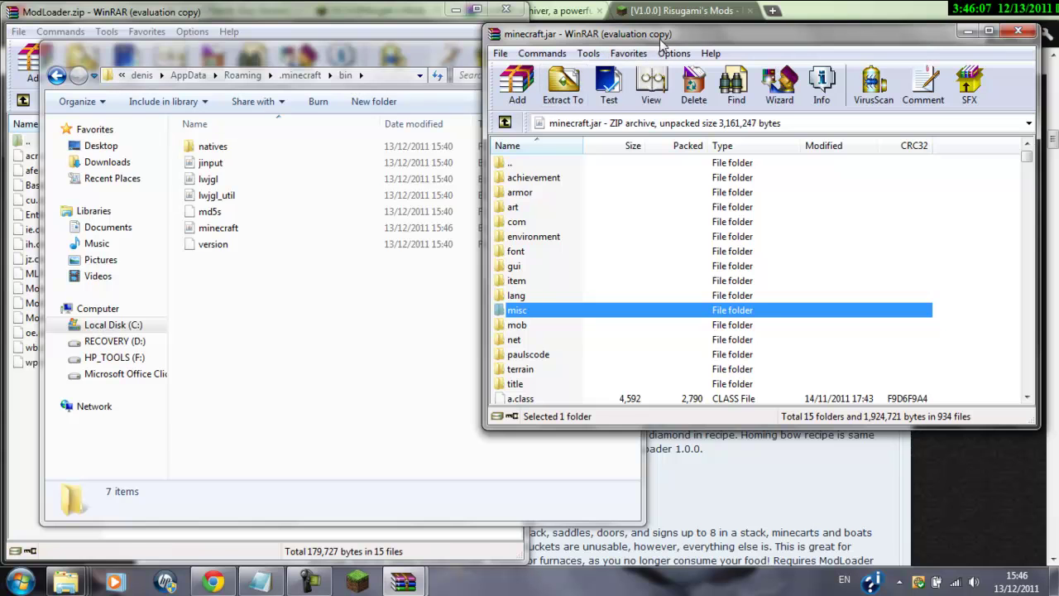
{"action": "left_click_drag", "start_coordinate": [659, 40], "coordinate": [1058, 74]}
{"action": "left_click", "coordinate": [427, 46]}
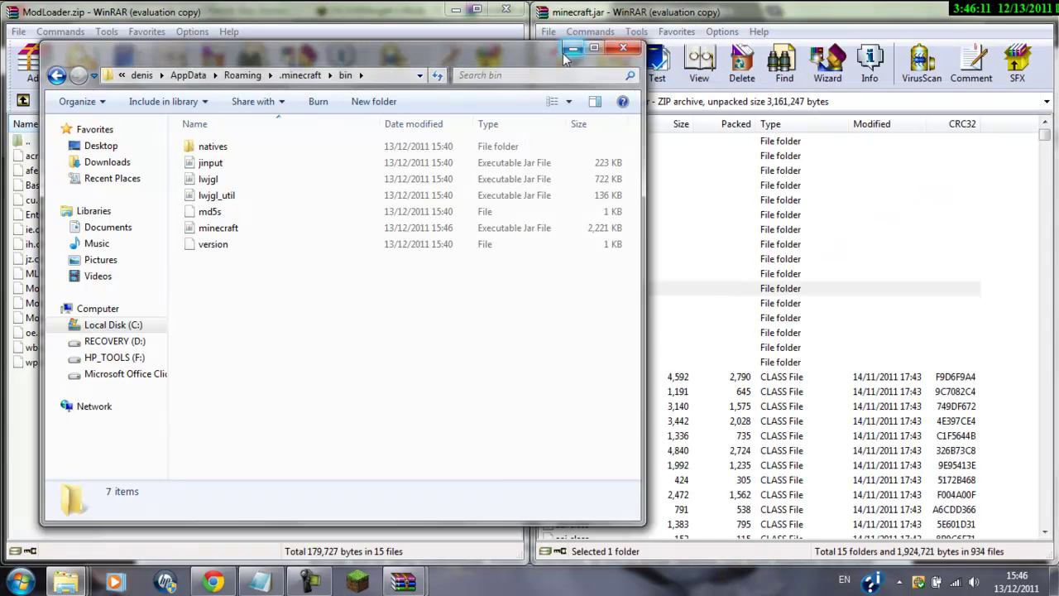
{"action": "left_click", "coordinate": [589, 46]}
{"action": "left_click_drag", "start_coordinate": [384, 23], "coordinate": [3, 53]}
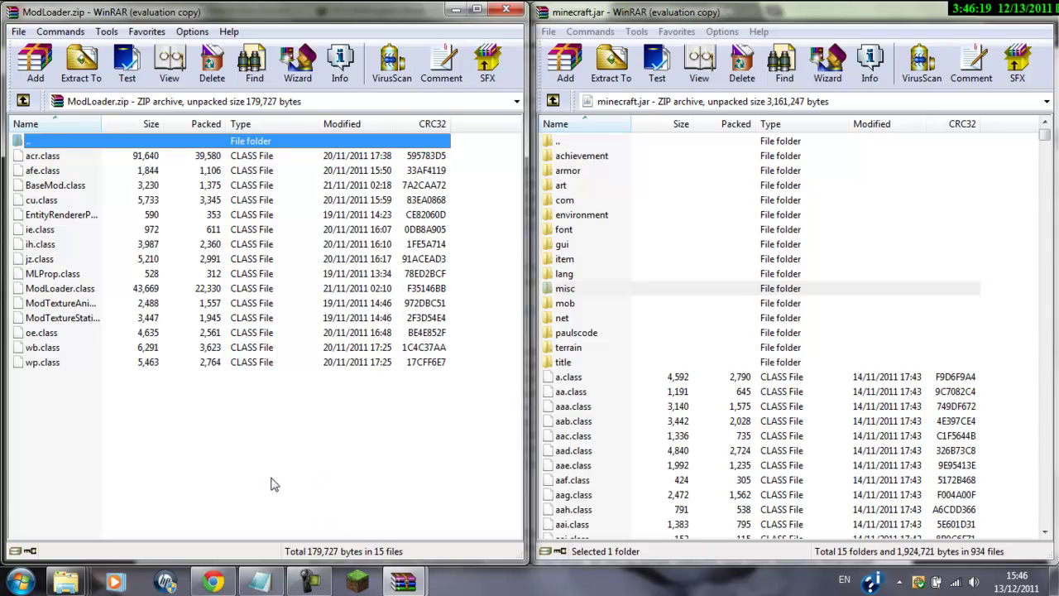
- Copy all class files from ModLoader.zip into the minecraft.jar archive, using the Add and replace files update mode
{"action": "left_click_drag", "start_coordinate": [269, 477], "coordinate": [155, 158]}
{"action": "left_click_drag", "start_coordinate": [214, 260], "coordinate": [856, 289]}
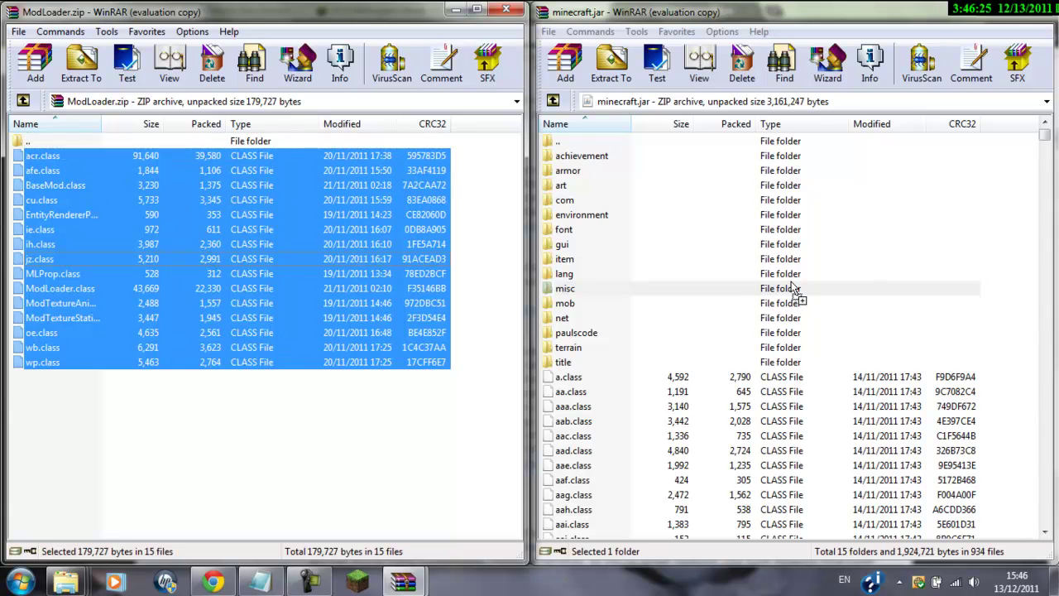
{"action": "left_click_drag", "start_coordinate": [870, 236], "coordinate": [870, 239]}
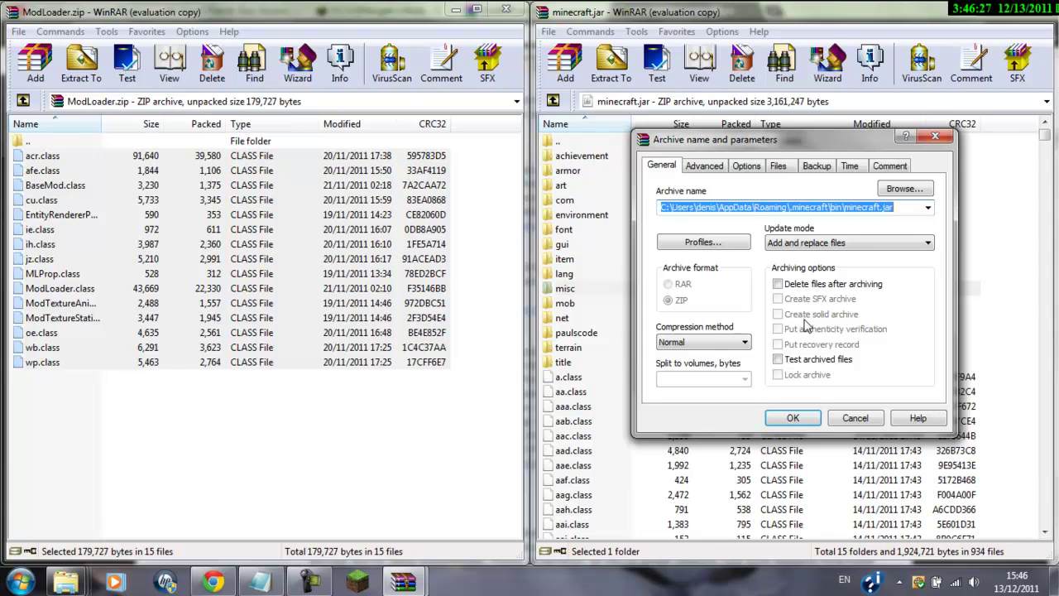
{"action": "left_click", "coordinate": [790, 420]}
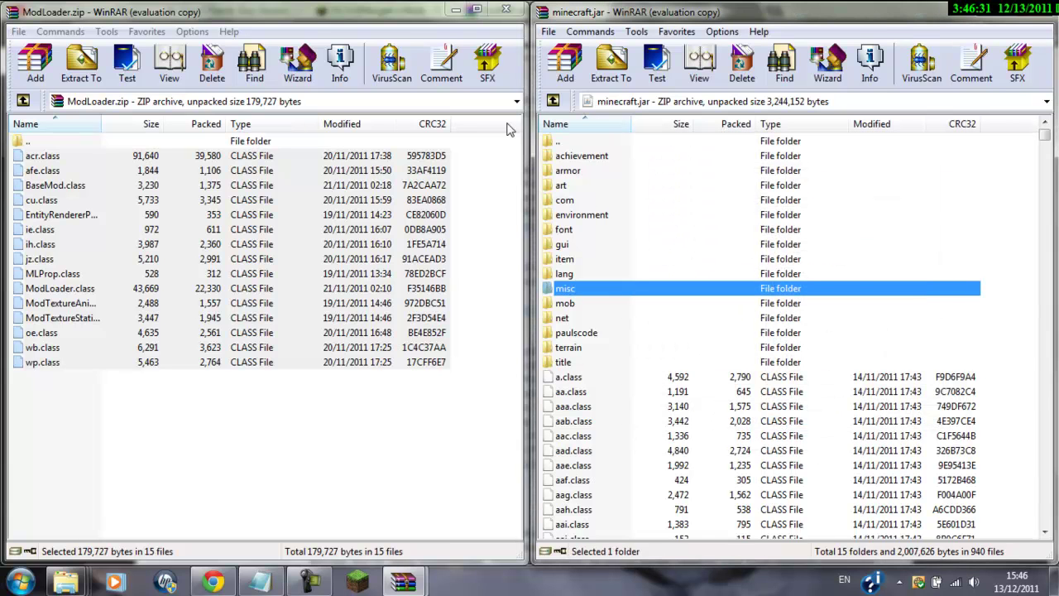
- Close the ModLoader.zip window and minimize the minecraft.jar window
{"action": "left_click", "coordinate": [503, 11]}
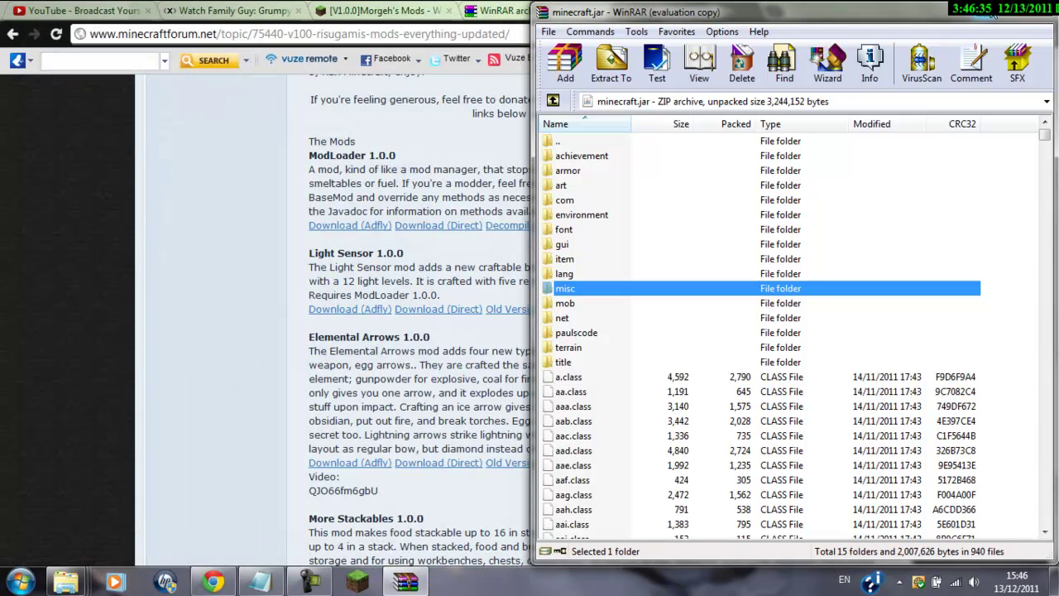
{"action": "left_click", "coordinate": [988, 10]}
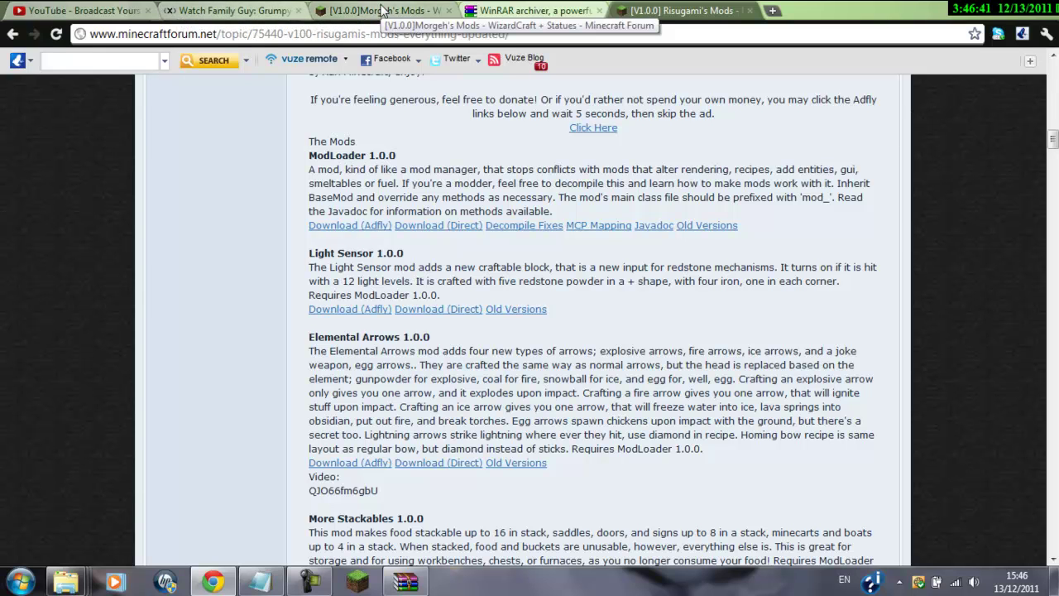
- Download WizardCraft 1.2.3 for Minecraft 1.0.0 from the WizardCraft + Statues forum topic and bring up the Downloads search results window
{"action": "left_click", "coordinate": [382, 10]}
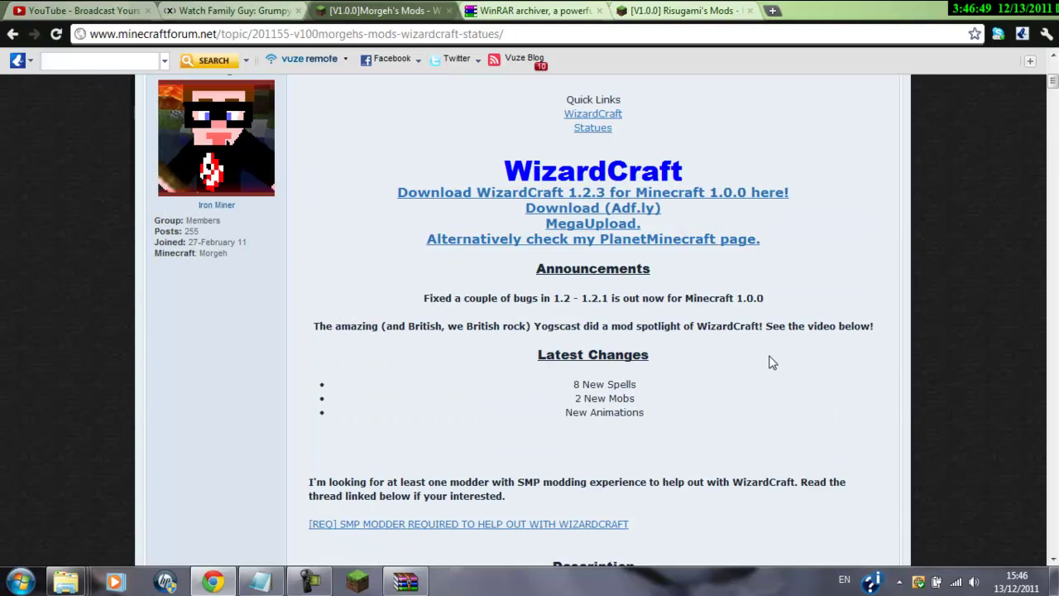
{"action": "scroll", "coordinate": [1044, 99], "scroll_direction": "up", "scroll_amount": 5}
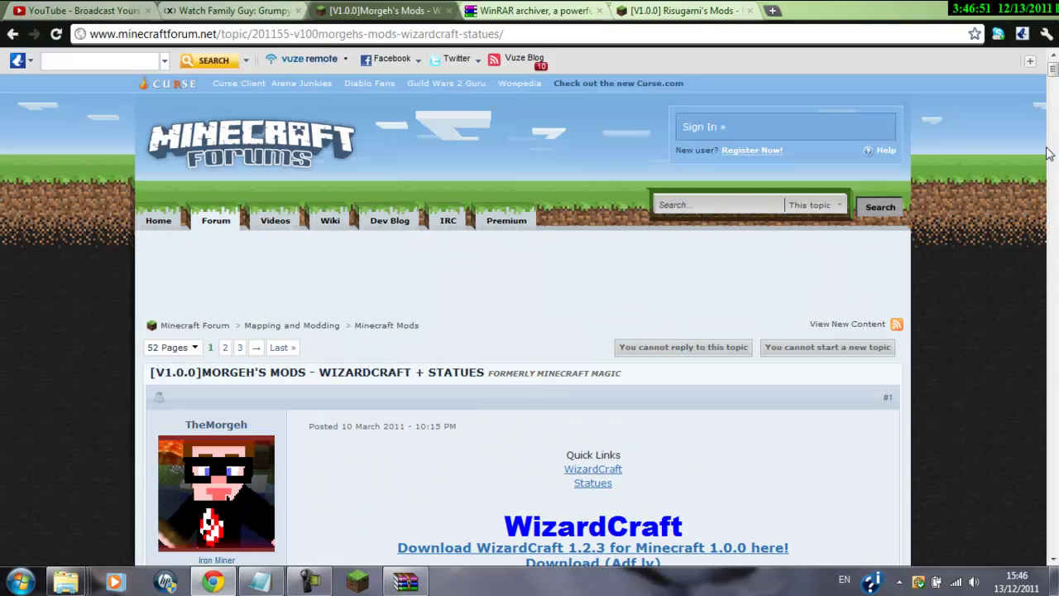
{"action": "scroll", "coordinate": [866, 435], "scroll_direction": "down", "scroll_amount": 2}
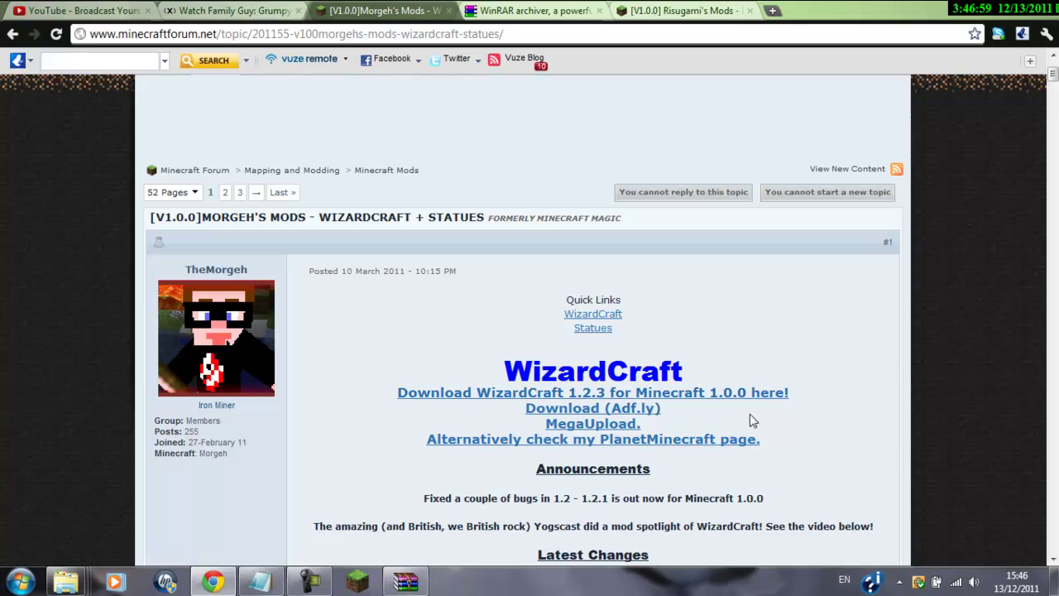
{"action": "left_click", "coordinate": [725, 399]}
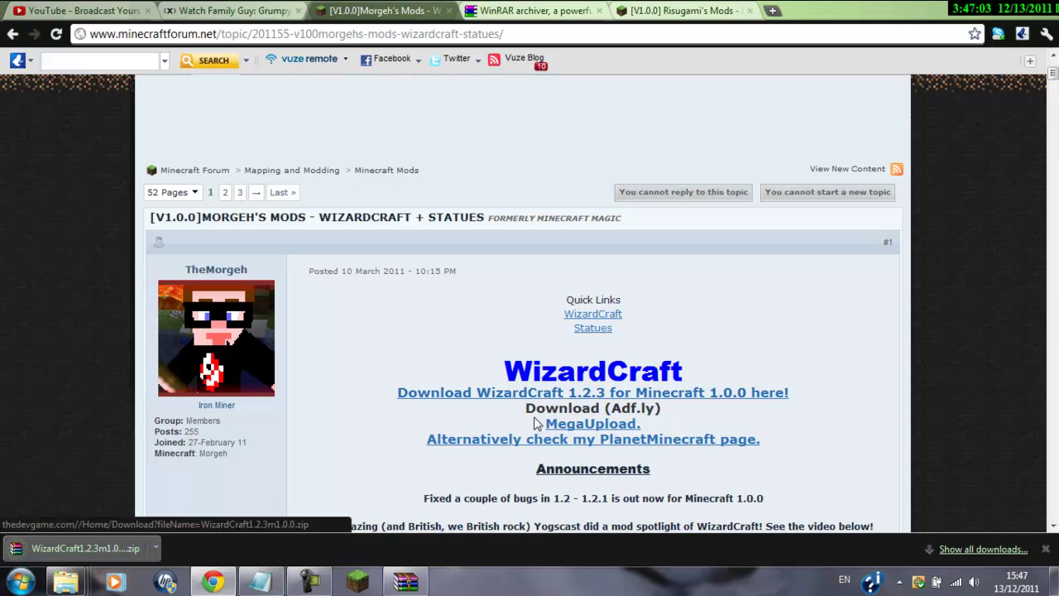
{"action": "mouse_move", "coordinate": [87, 579]}
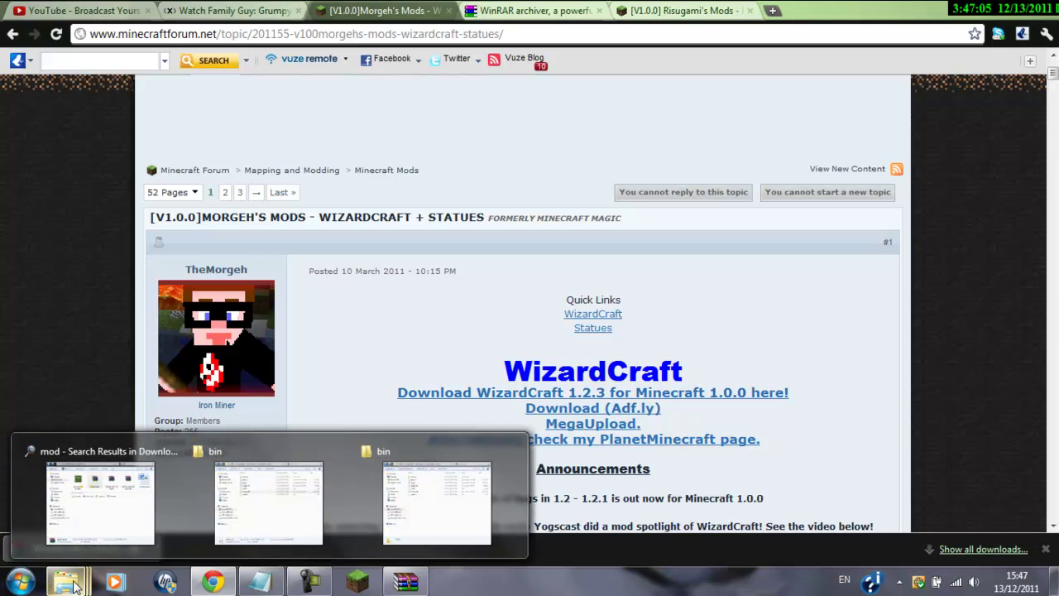
{"action": "left_click", "coordinate": [132, 510]}
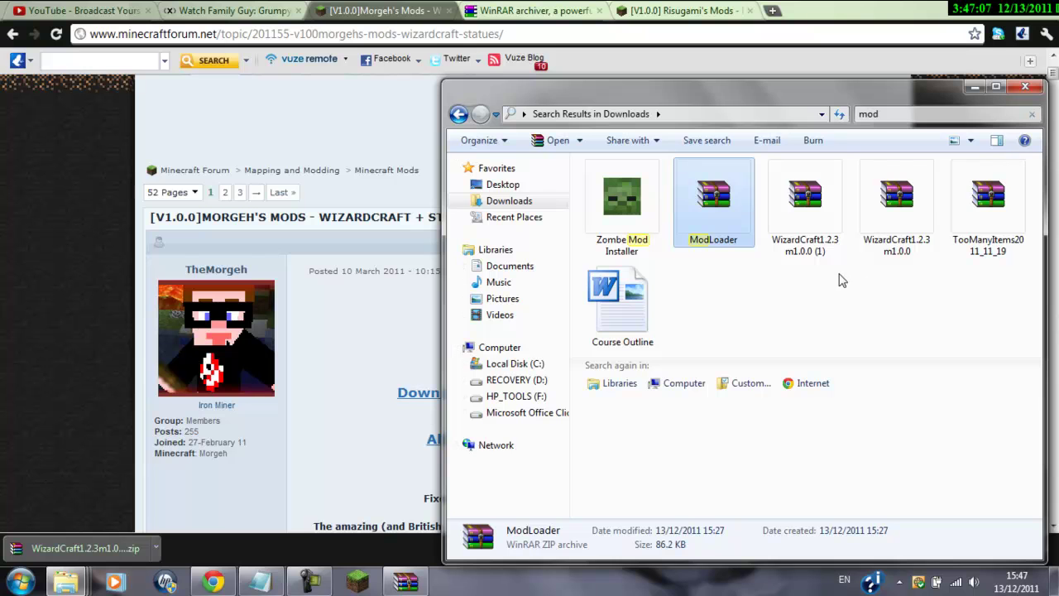
{"action": "left_click", "coordinate": [917, 234]}
{"action": "key", "text": "Delete"}
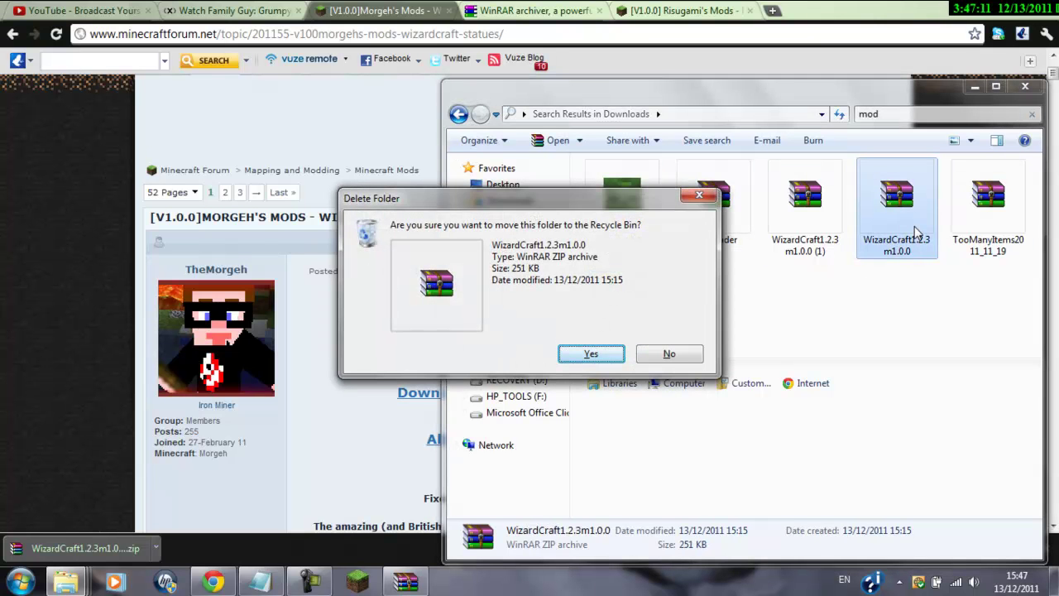
{"action": "left_click", "coordinate": [669, 354]}
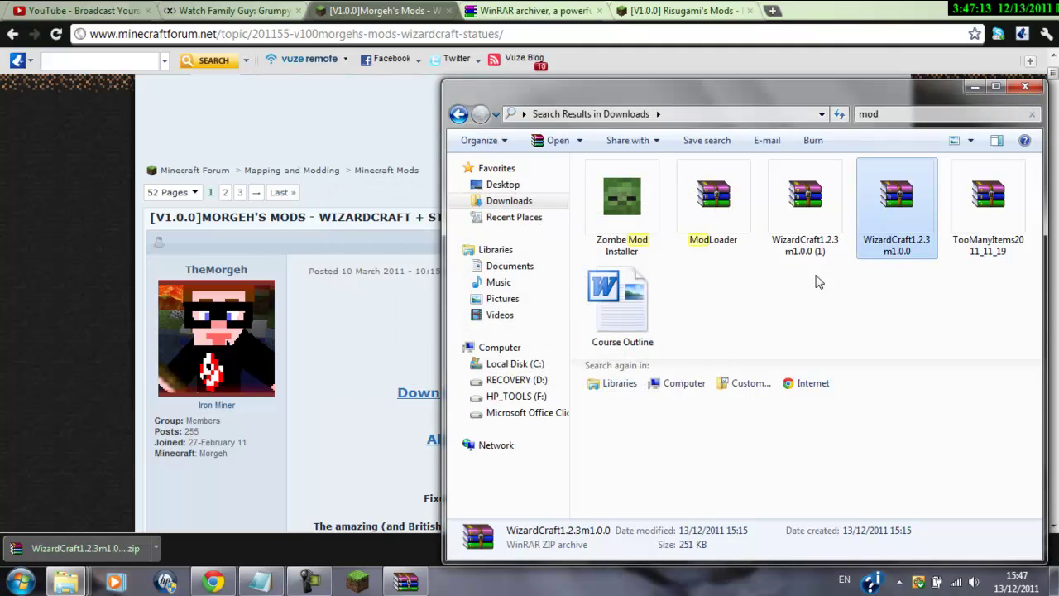
- Delete the older WizardCraft1.2.3m1.0.0 archive from the Downloads search results, keeping the newly downloaded (1) copy
{"action": "left_click", "coordinate": [824, 220]}
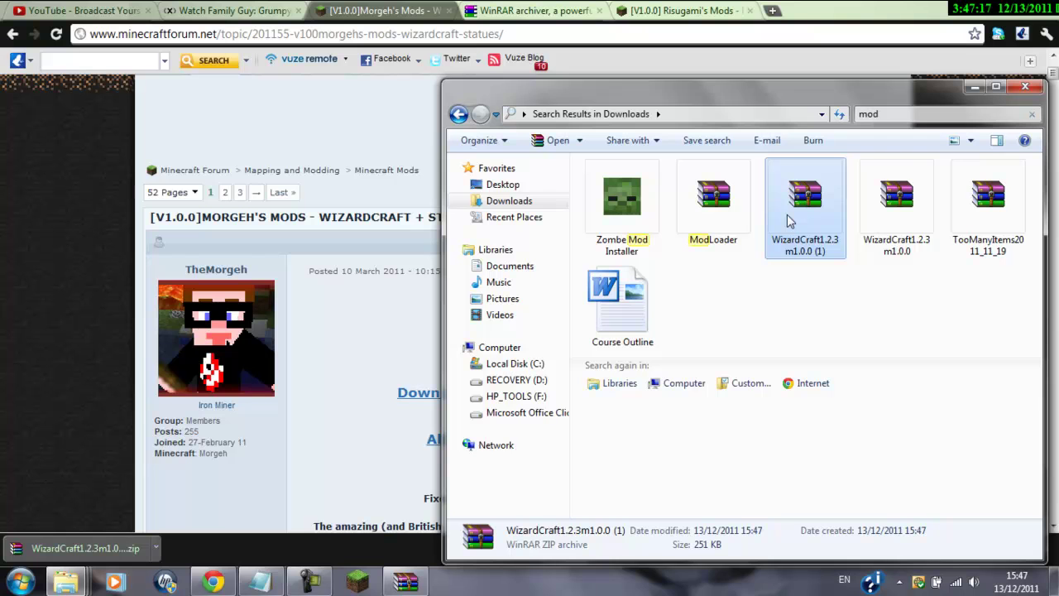
{"action": "left_click", "coordinate": [923, 217]}
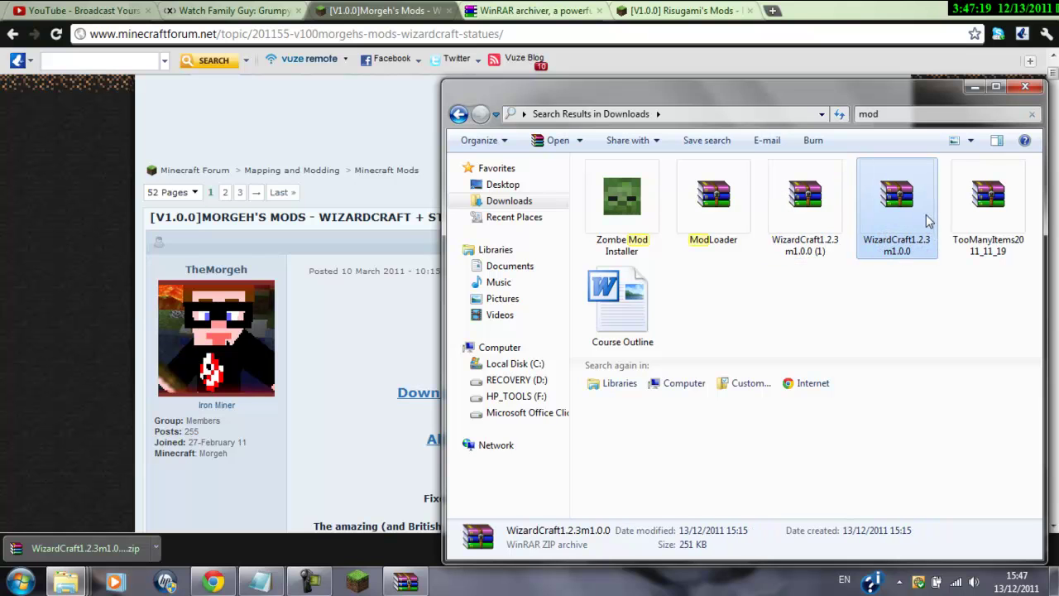
{"action": "key", "text": "Delete"}
{"action": "key", "text": "Return"}
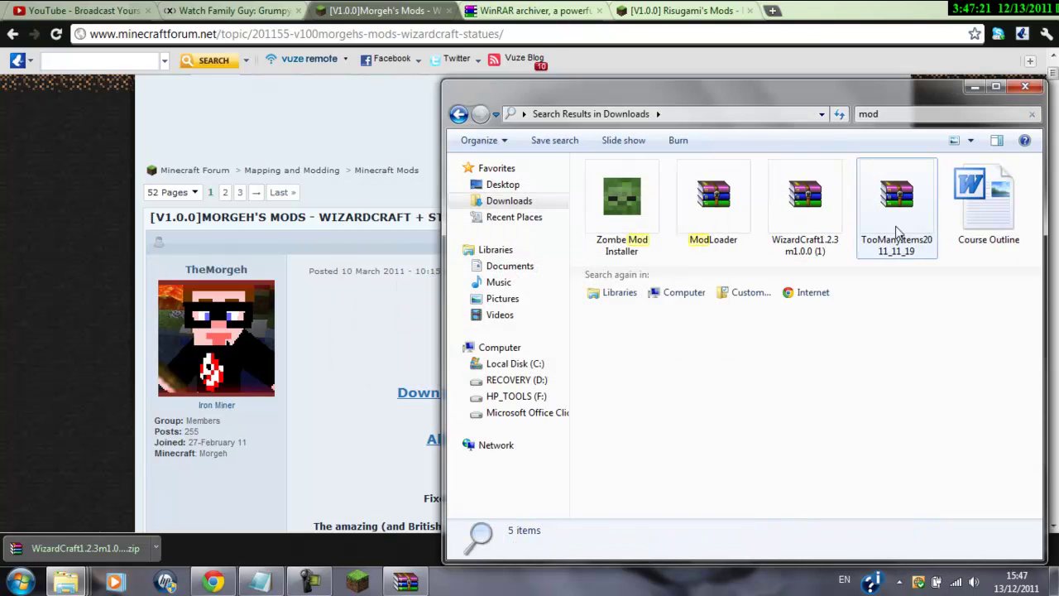
- Open the WizardCraft1.2.3m1.0.0 (1) archive, dismiss the licence reminder, enter its inner folder and minimize the archive window
{"action": "left_click", "coordinate": [778, 216]}
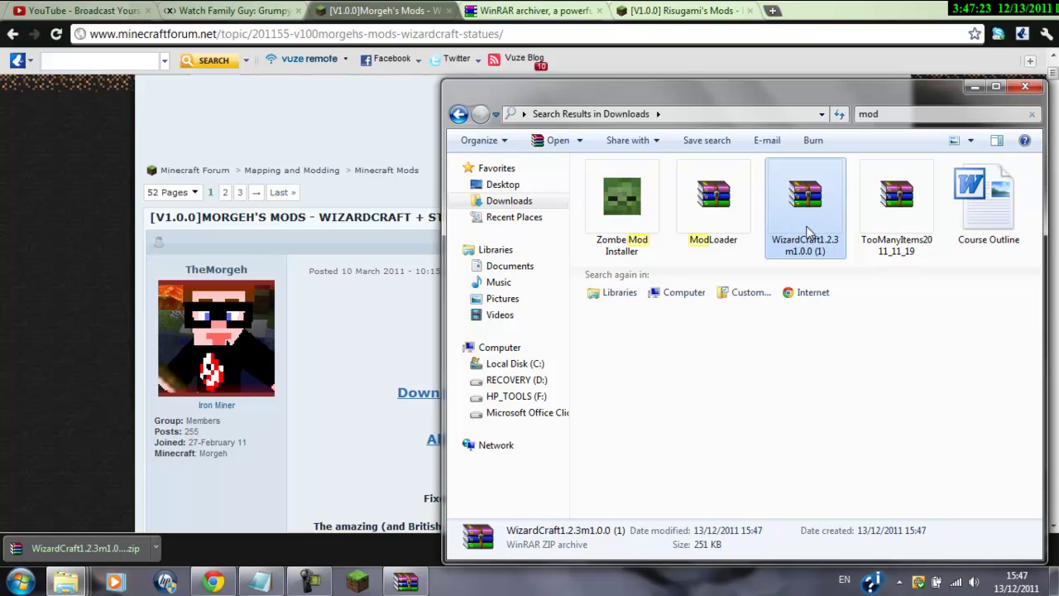
{"action": "double_click", "coordinate": [805, 207]}
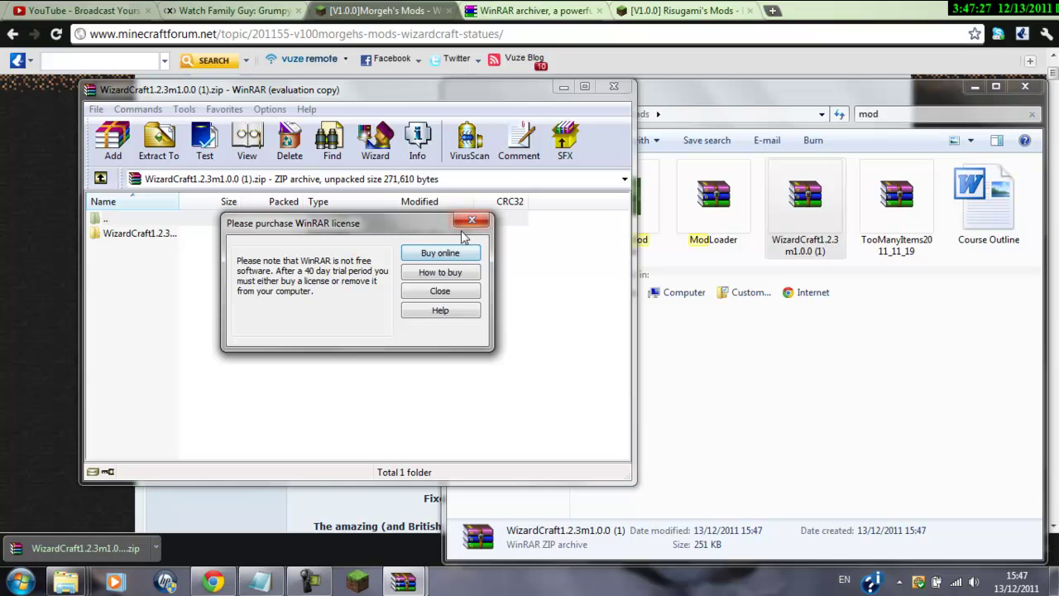
{"action": "left_click", "coordinate": [469, 220]}
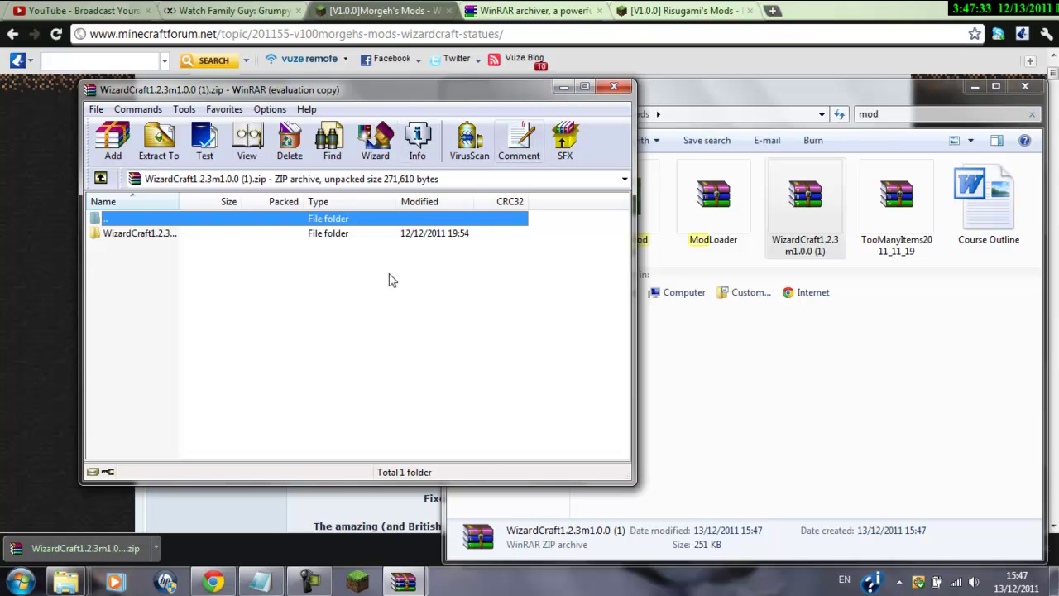
{"action": "double_click", "coordinate": [371, 235]}
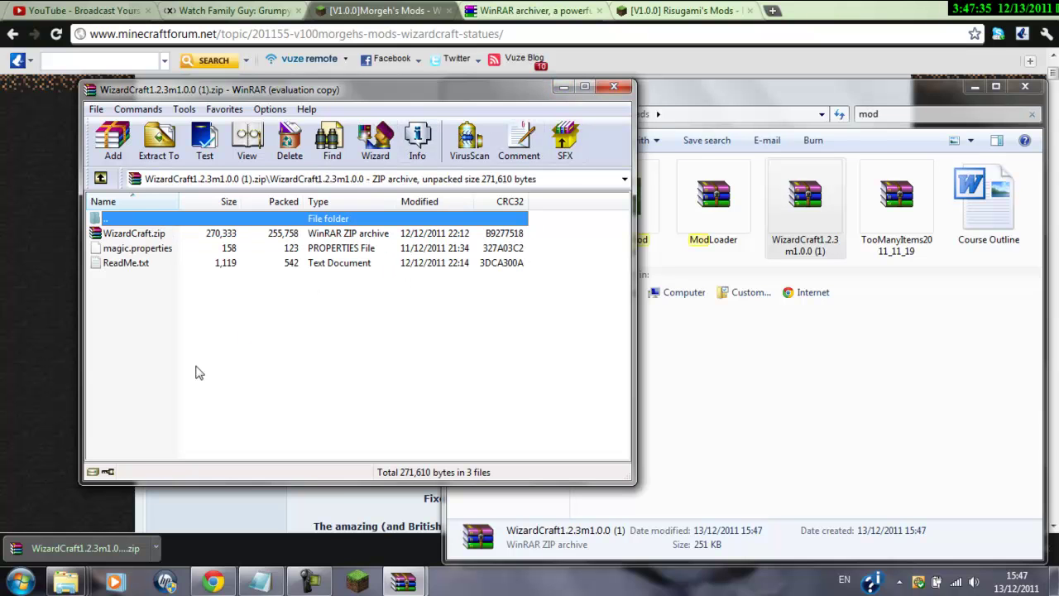
{"action": "left_click", "coordinate": [562, 86]}
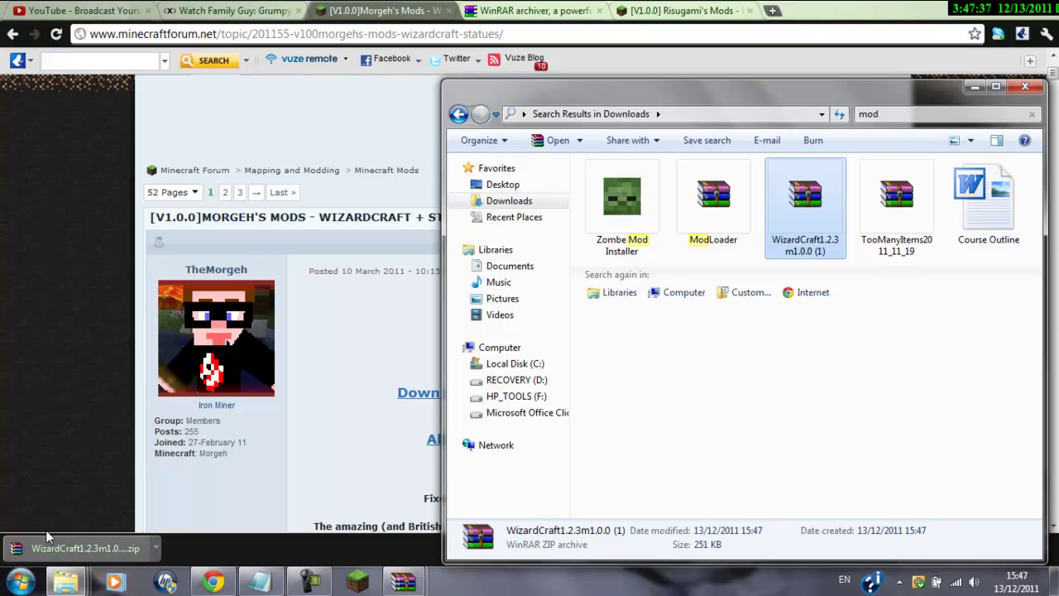
- Close the duplicate bin folder window and go back from the remaining one to the .minecraft folder
{"action": "mouse_move", "coordinate": [55, 584]}
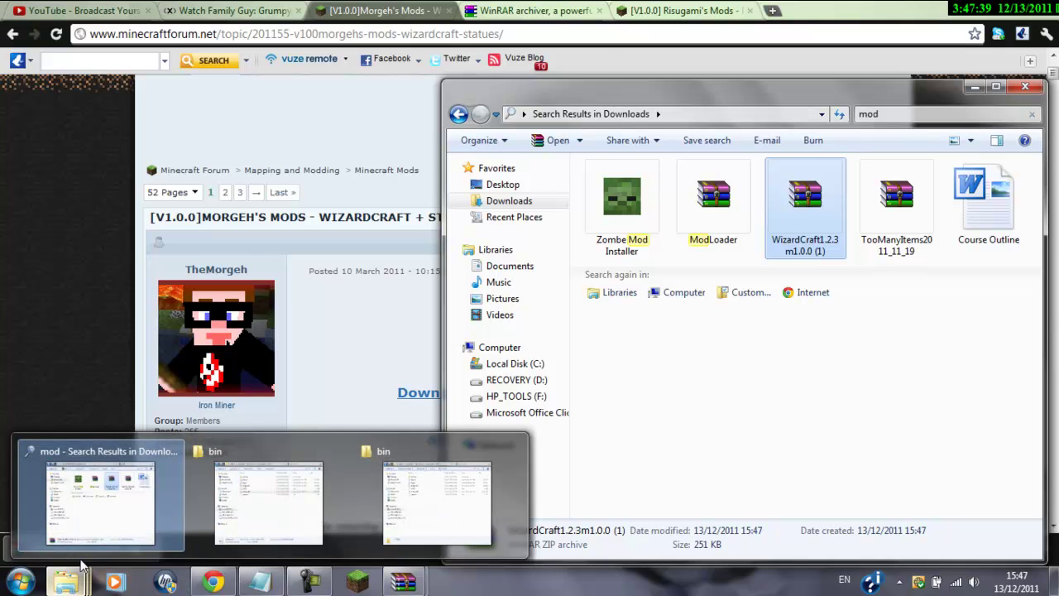
{"action": "mouse_move", "coordinate": [325, 465]}
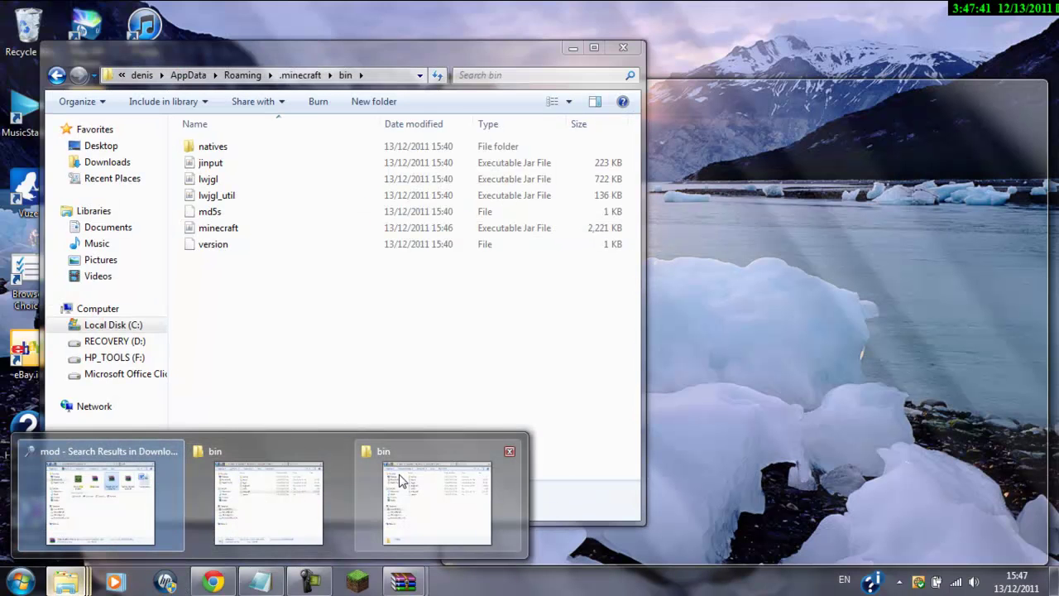
{"action": "left_click", "coordinate": [510, 451]}
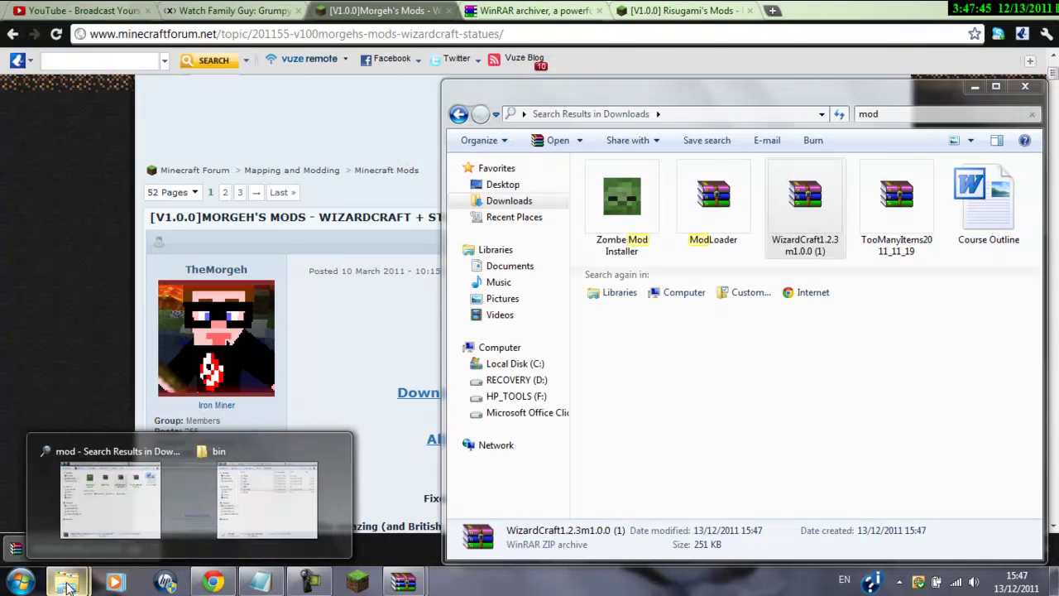
{"action": "left_click", "coordinate": [310, 513]}
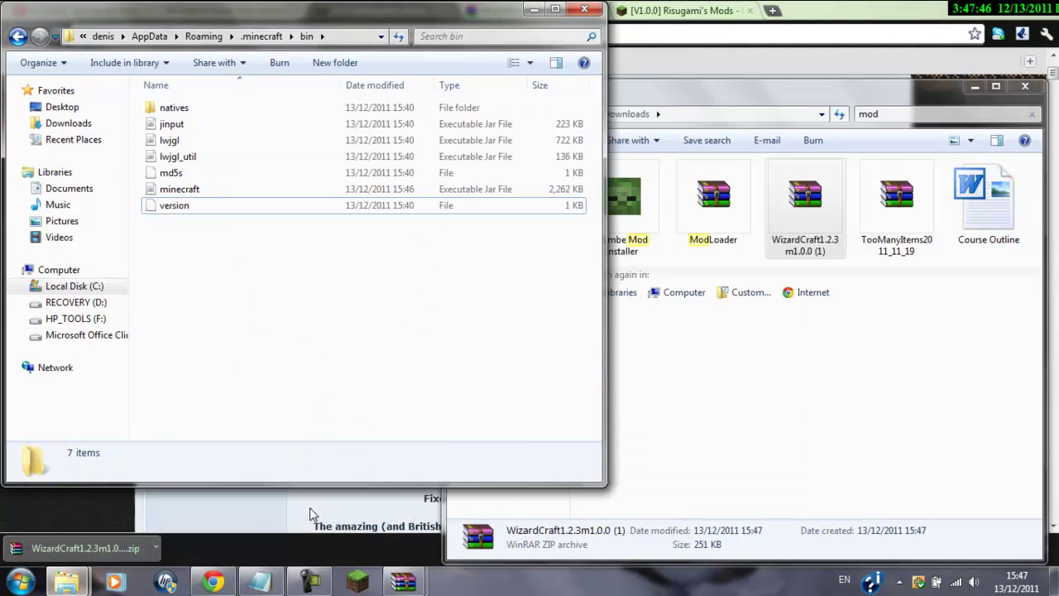
{"action": "left_click", "coordinate": [18, 37]}
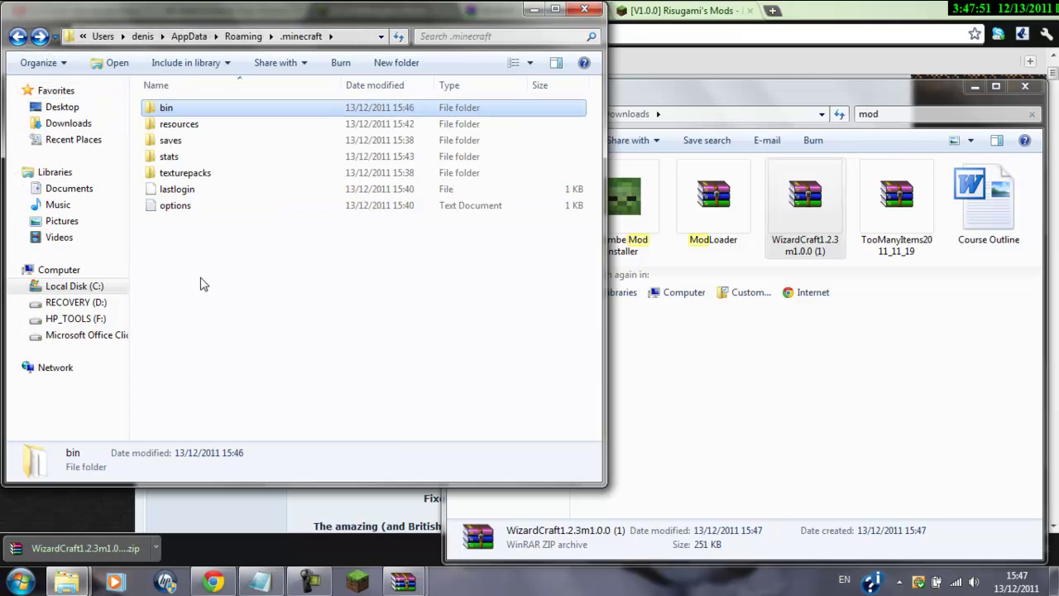
- Create a new folder named mods inside the .minecraft folder
{"action": "left_click", "coordinate": [208, 251]}
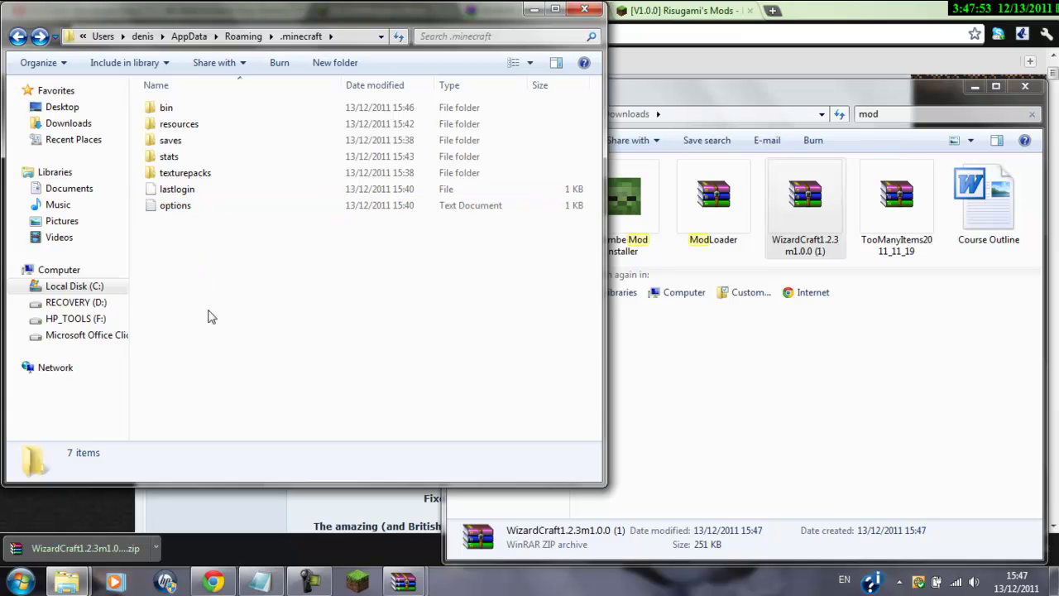
{"action": "right_click", "coordinate": [220, 286]}
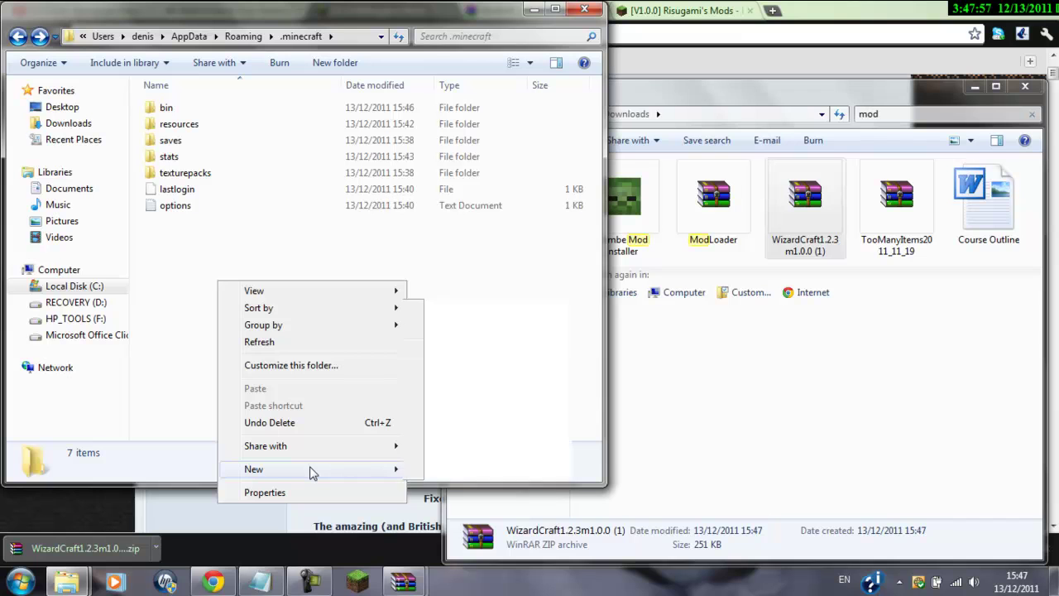
{"action": "mouse_move", "coordinate": [313, 471]}
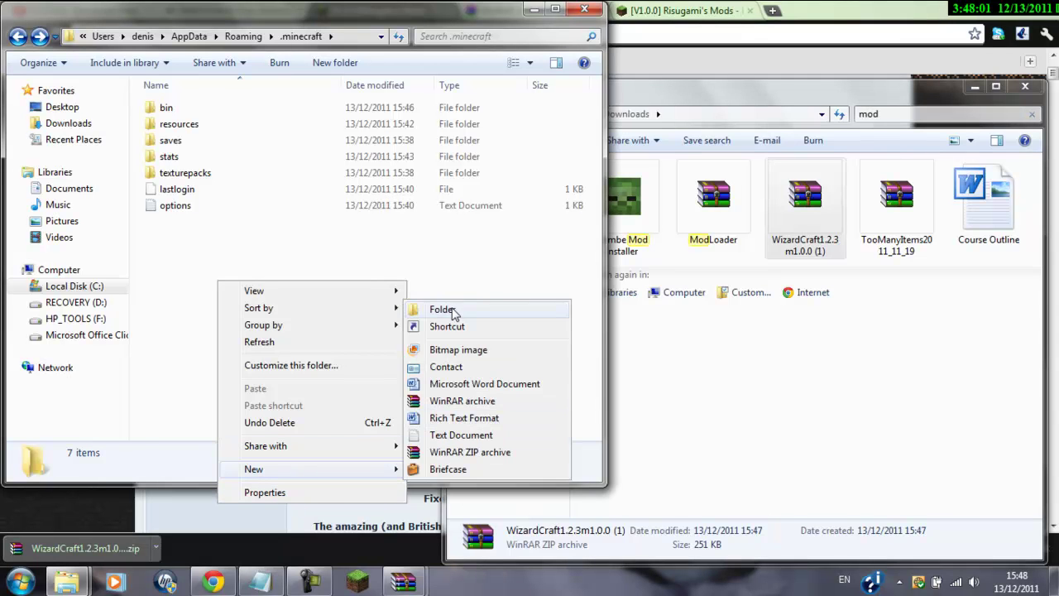
{"action": "left_click", "coordinate": [453, 312]}
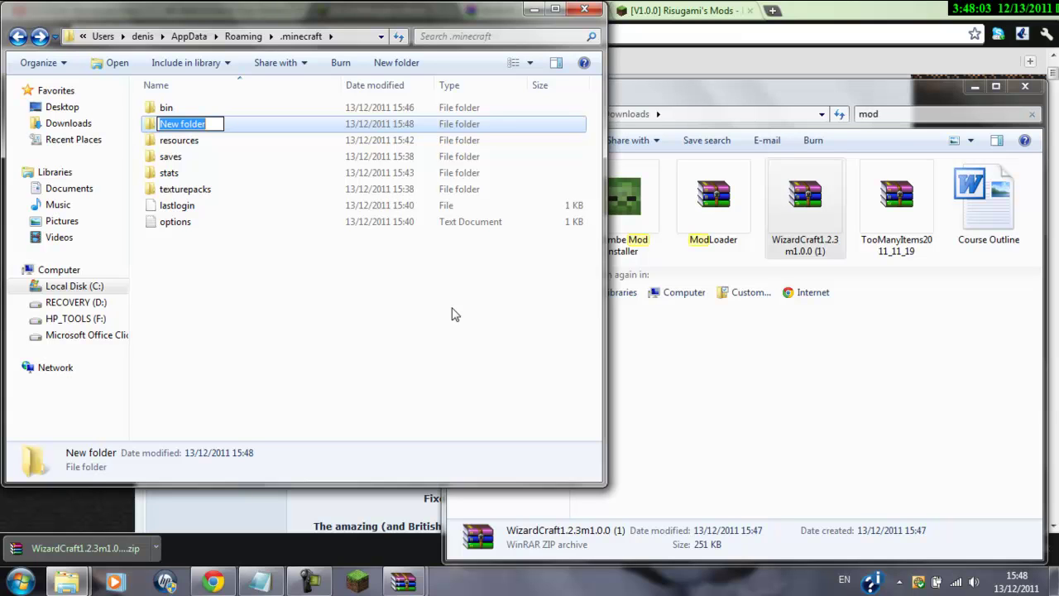
{"action": "type", "text": "b"}
{"action": "key", "text": "BackSpace"}
{"action": "key", "text": "BackSpace"}
{"action": "type", "text": "mod"}
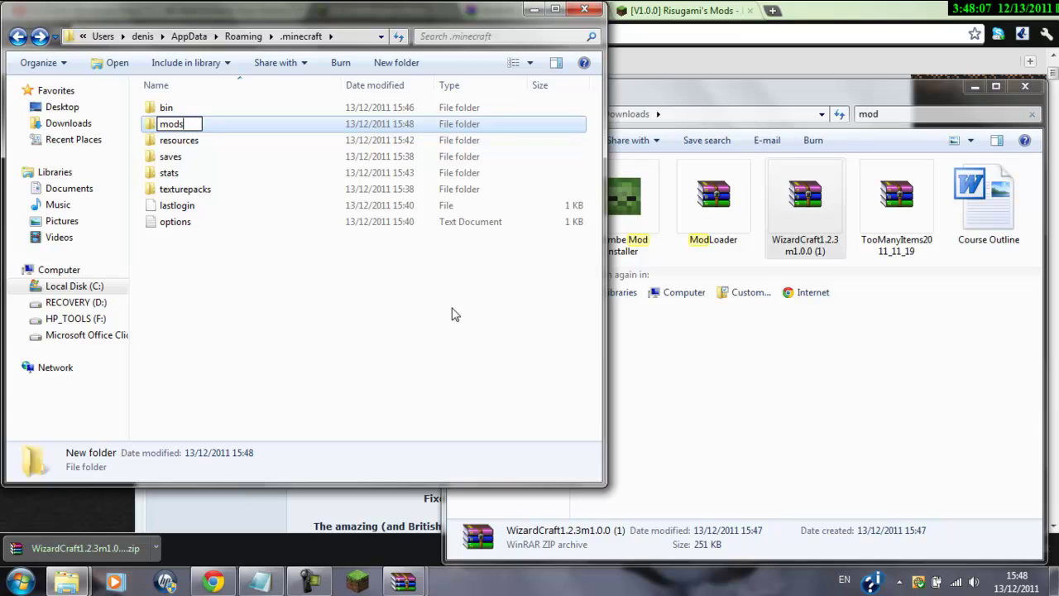
{"action": "type", "text": "s"}
{"action": "key", "text": "Return"}
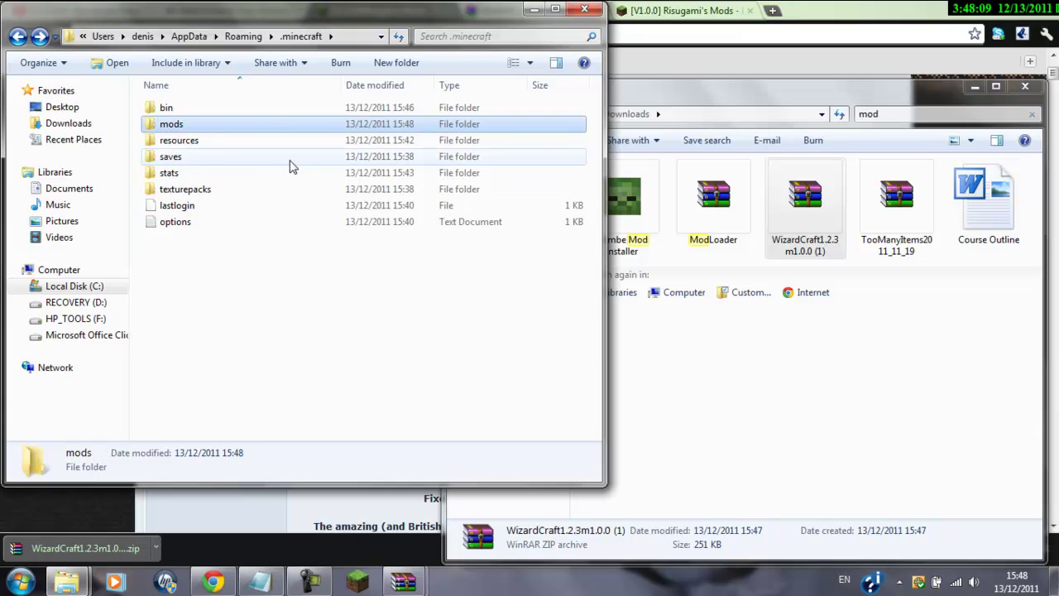
- Copy WizardCraft.zip from the WizardCraft1.2.3m1.0.0 (1) archive into the mods folder and minimize the folder window
{"action": "double_click", "coordinate": [252, 125]}
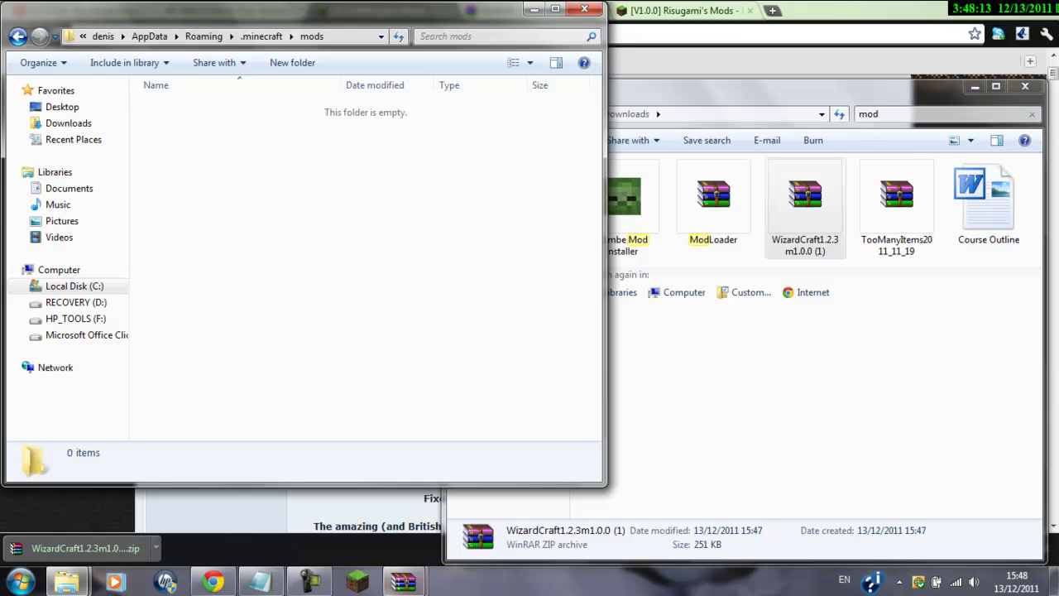
{"action": "mouse_move", "coordinate": [395, 586]}
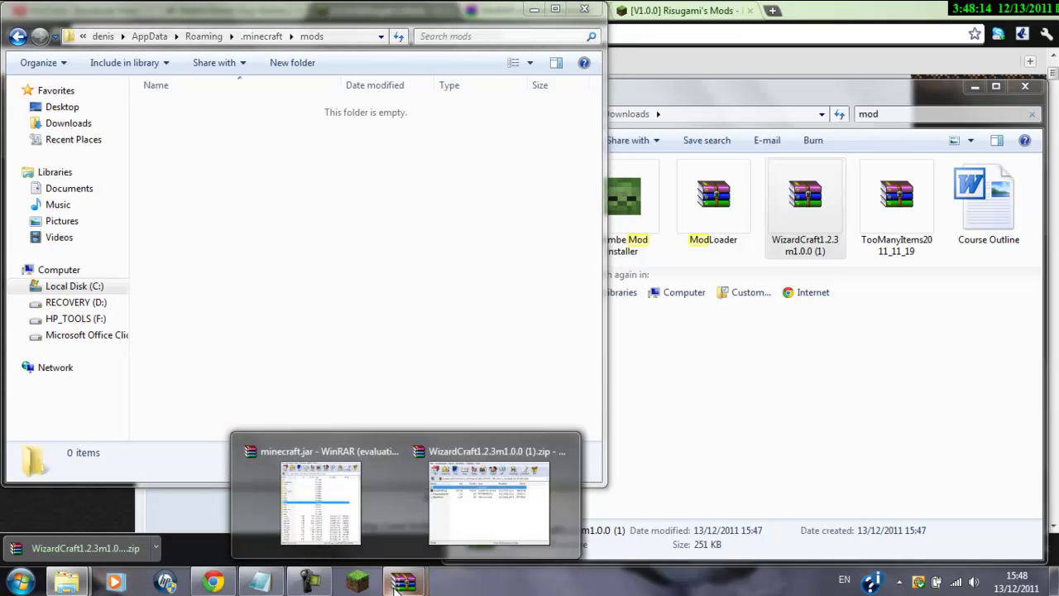
{"action": "left_click", "coordinate": [443, 550]}
{"action": "left_click_drag", "start_coordinate": [417, 93], "coordinate": [868, 101]}
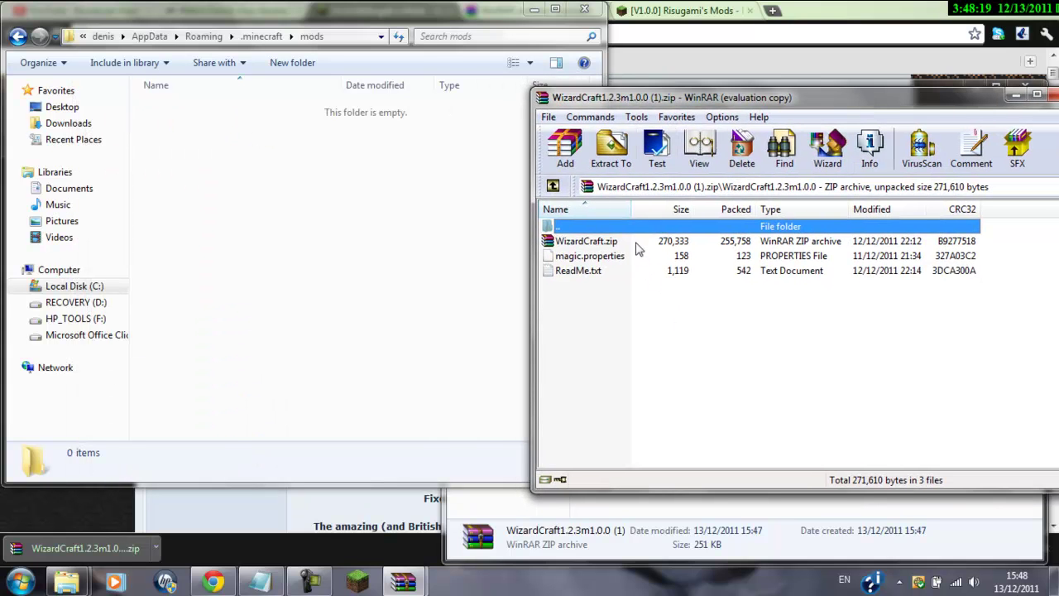
{"action": "left_click", "coordinate": [634, 245]}
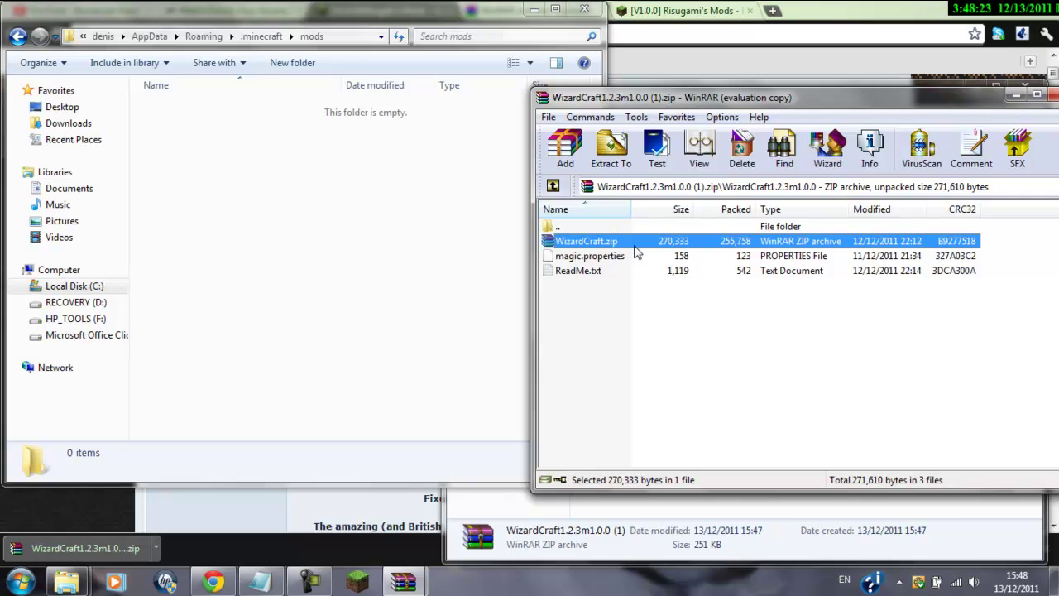
{"action": "left_click_drag", "start_coordinate": [634, 252], "coordinate": [283, 306]}
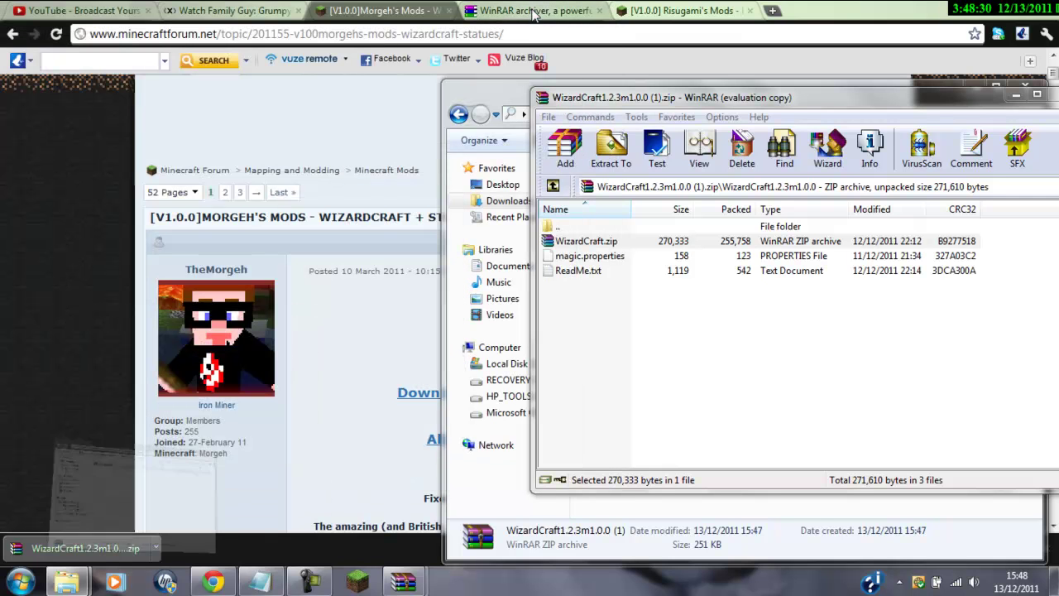
{"action": "left_click", "coordinate": [533, 10]}
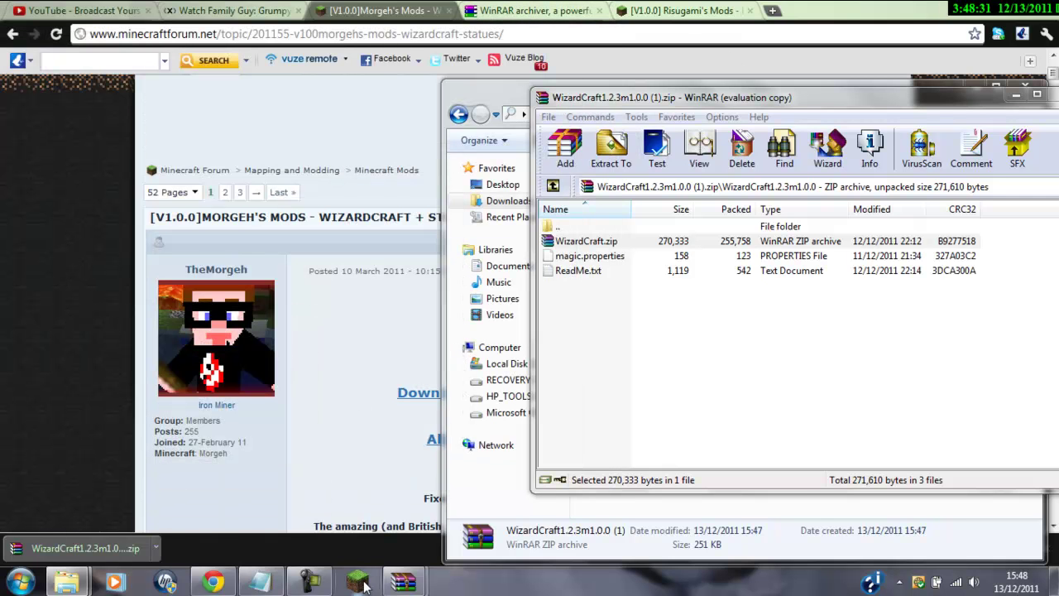
- Add magic.properties from the WizardCraft archive to the root of the minecraft.jar archive
{"action": "mouse_move", "coordinate": [389, 579]}
{"action": "left_click", "coordinate": [350, 530]}
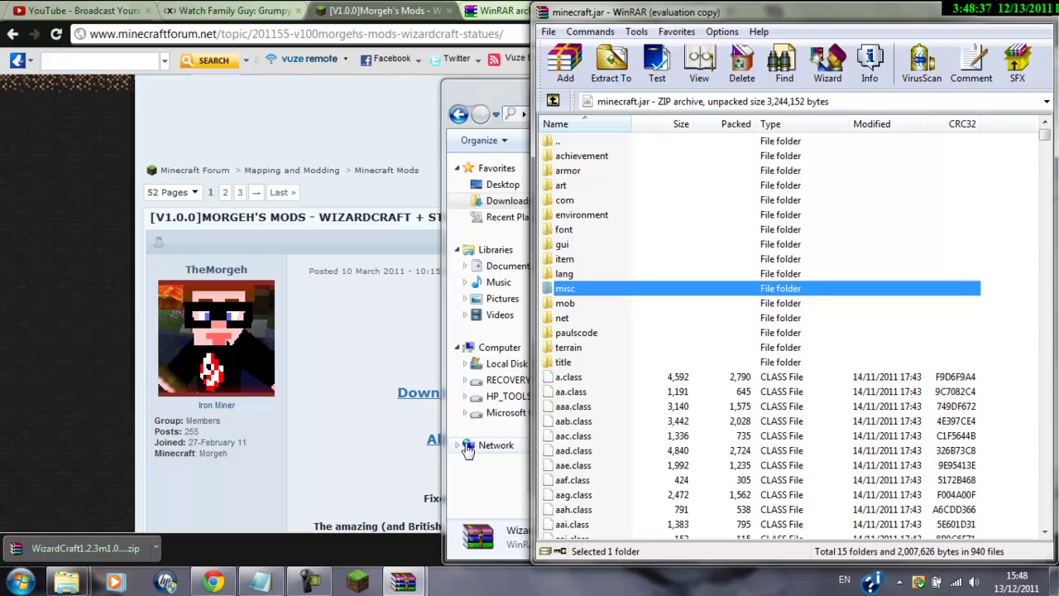
{"action": "mouse_move", "coordinate": [402, 579]}
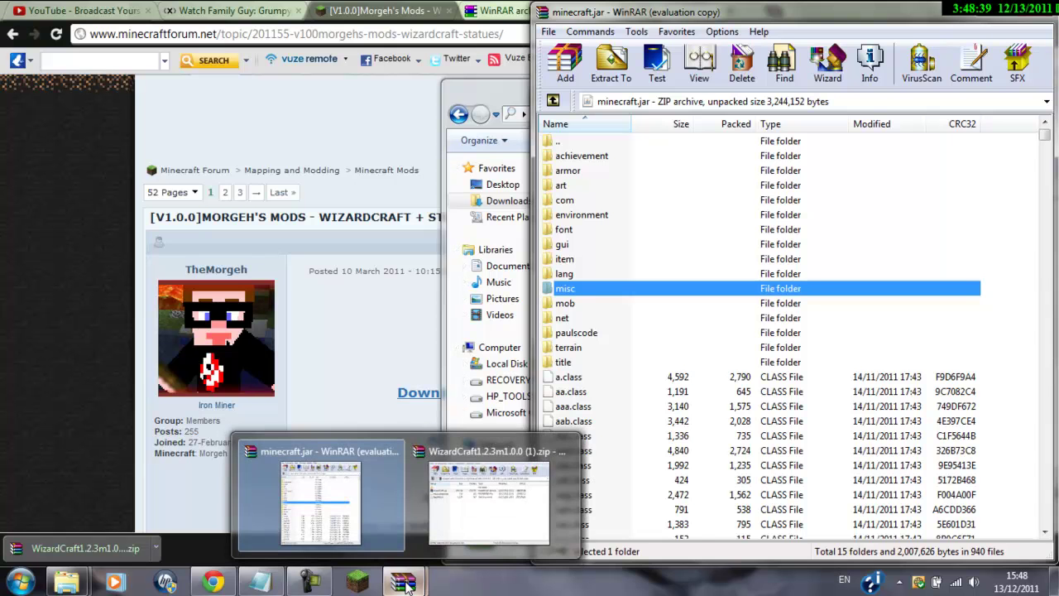
{"action": "left_click", "coordinate": [500, 497]}
{"action": "left_click_drag", "start_coordinate": [619, 18], "coordinate": [126, 60]}
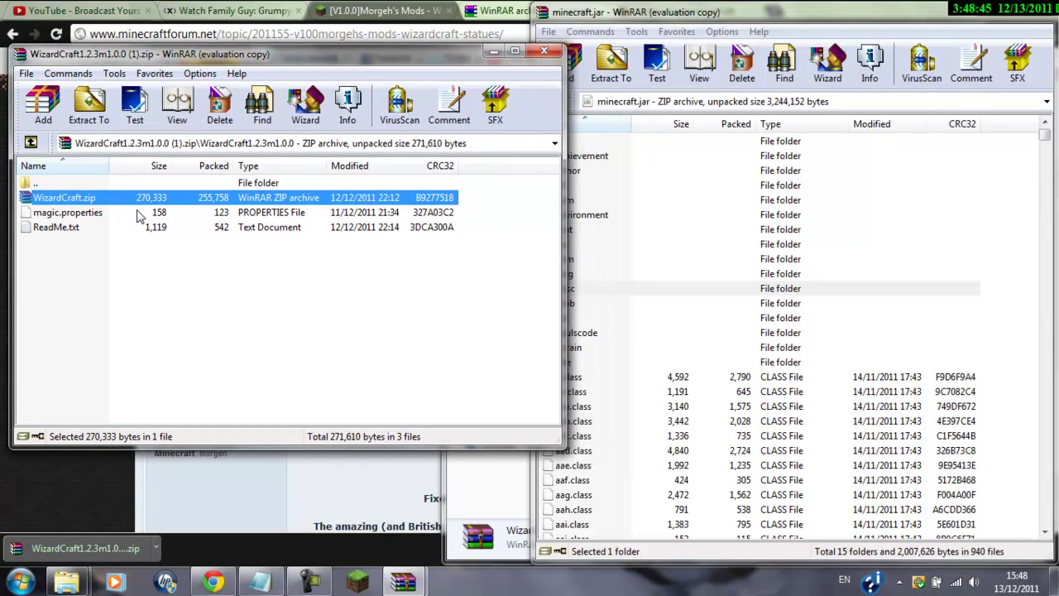
{"action": "left_click", "coordinate": [138, 213]}
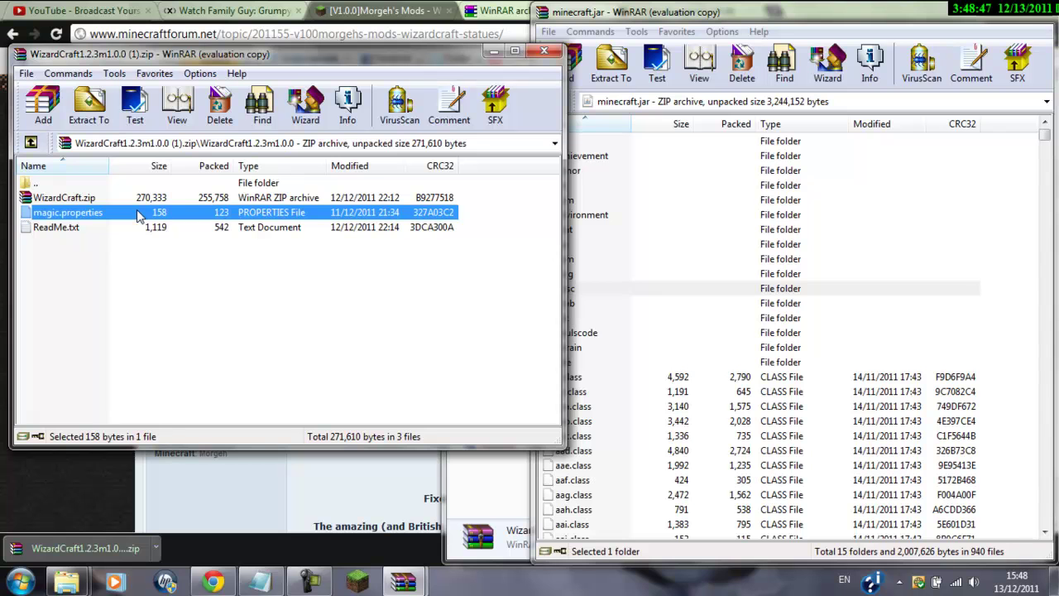
{"action": "left_click_drag", "start_coordinate": [138, 213], "coordinate": [875, 268]}
{"action": "left_click", "coordinate": [794, 417]}
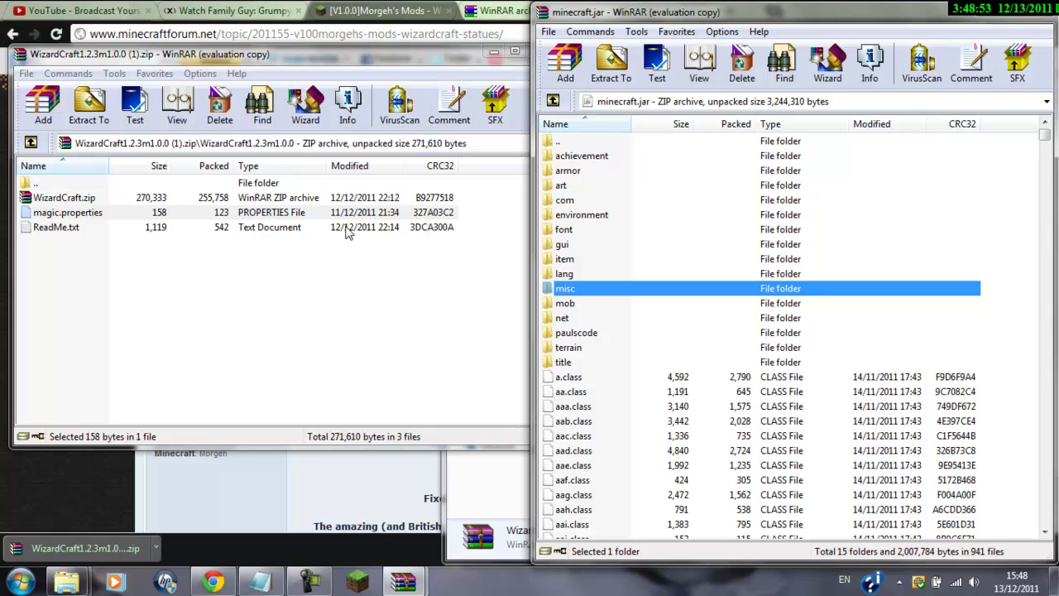
- Minimize the WizardCraft archive, minecraft.jar and Downloads search results windows
{"action": "left_click", "coordinate": [405, 56]}
{"action": "left_click", "coordinate": [495, 52]}
{"action": "left_click", "coordinate": [989, 10]}
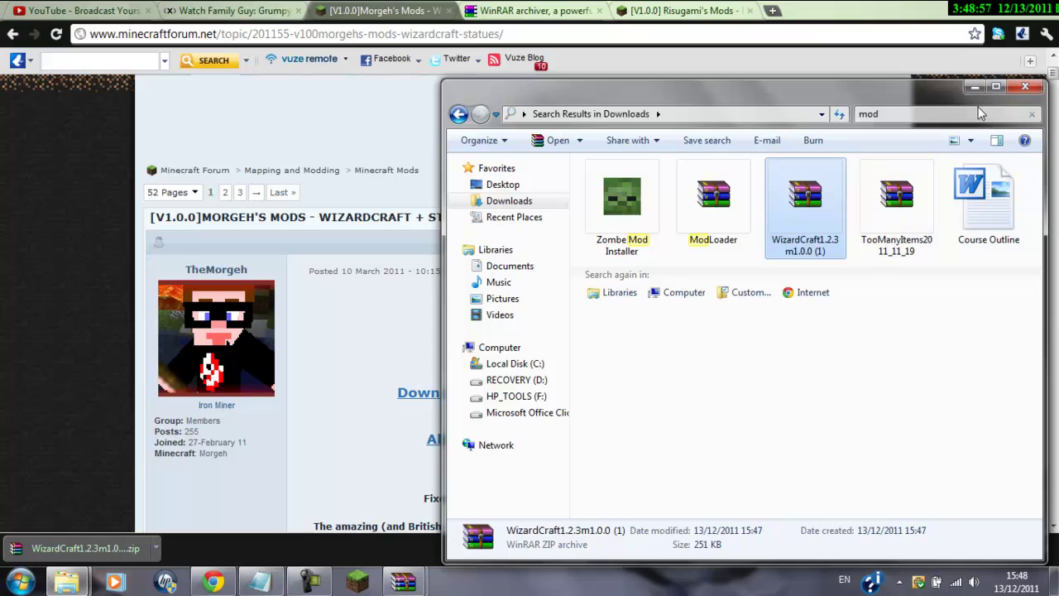
{"action": "left_click", "coordinate": [974, 86]}
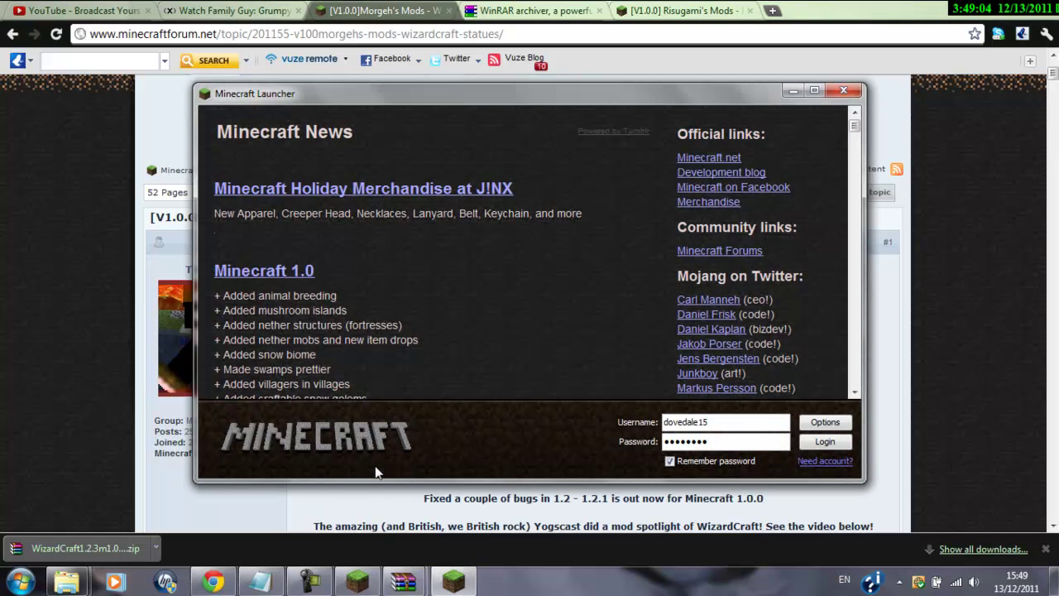
- Switch to the Minecraft Launcher, log in with the remembered account and open the singleplayer world list in a maximized window
{"action": "left_click", "coordinate": [831, 445]}
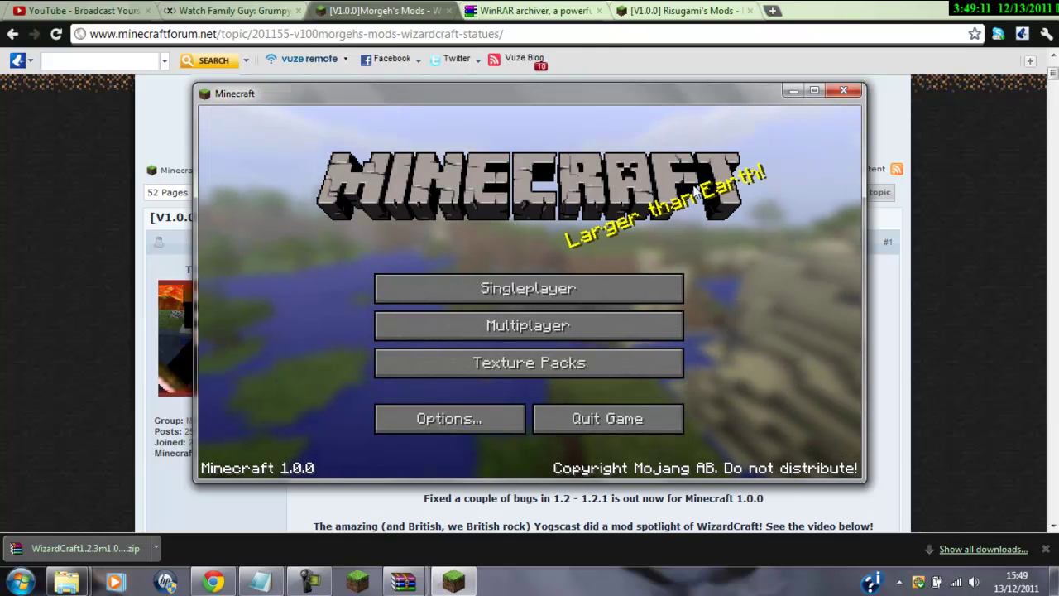
{"action": "left_click", "coordinate": [814, 89]}
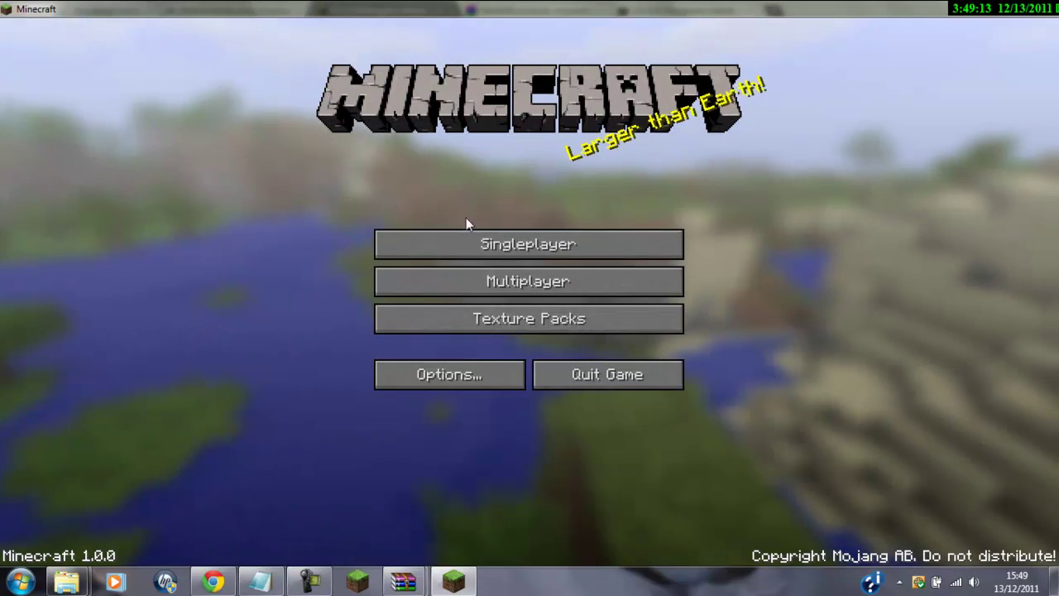
{"action": "left_click", "coordinate": [482, 242]}
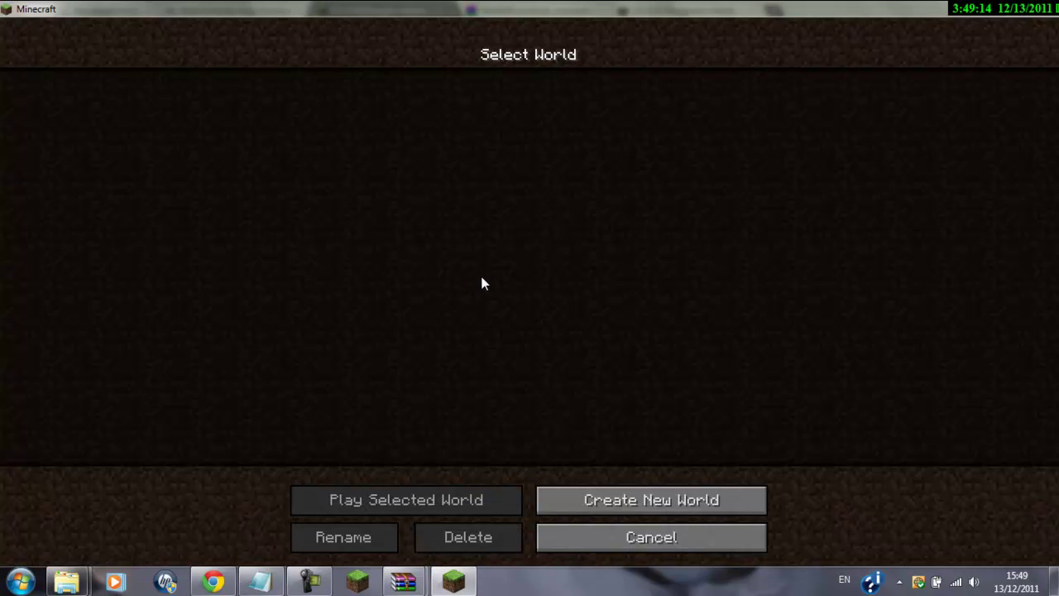
- Start a new singleplayer world and name it Tutorial
{"action": "left_click", "coordinate": [756, 496]}
{"action": "key", "text": "BackSpace"}
{"action": "key", "text": "BackSpace"}
{"action": "key", "text": "BackSpace"}
{"action": "key", "text": "BackSpace"}
{"action": "key", "text": "BackSpace"}
{"action": "key", "text": "BackSpace"}
{"action": "key", "text": "BackSpace"}
{"action": "key", "text": "BackSpace"}
{"action": "key", "text": "BackSpace"}
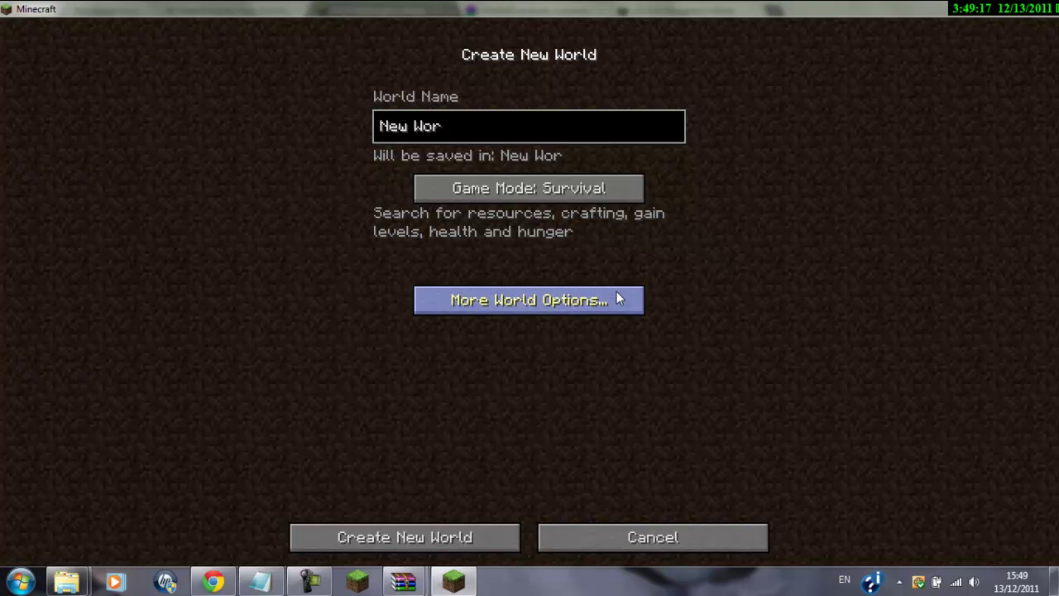
{"action": "type", "text": "T"}
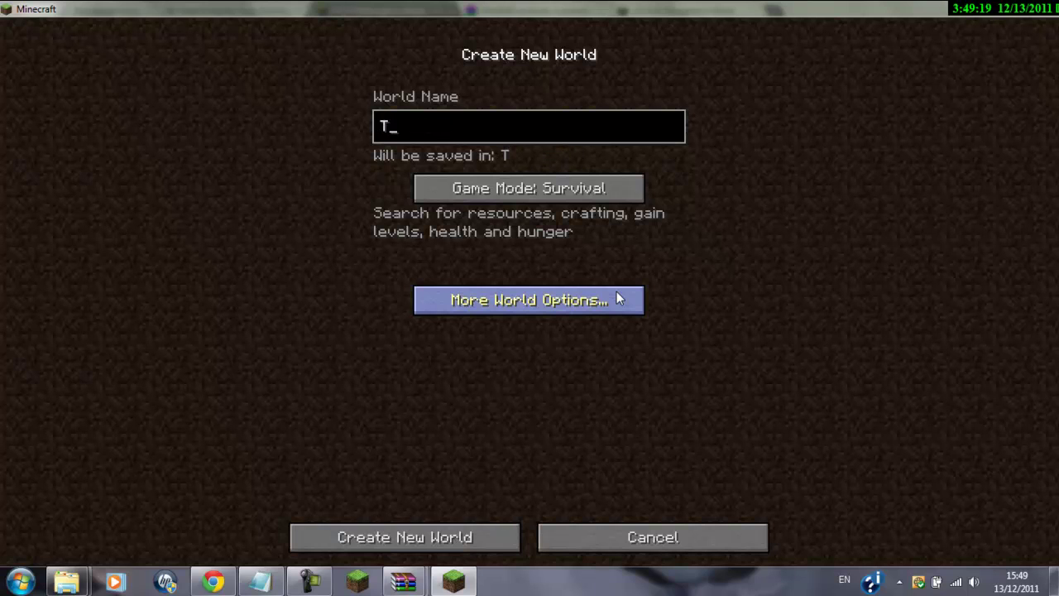
{"action": "type", "text": "utorial"}
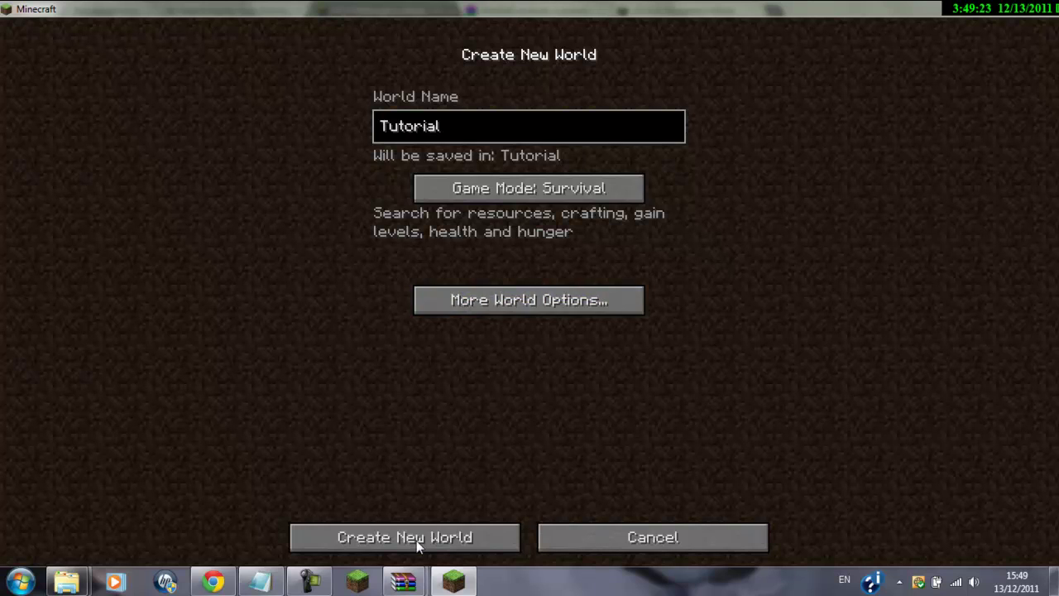
- Create the Tutorial world in Survival mode, walk forward a little and check the player's inventory
{"action": "left_click", "coordinate": [490, 539]}
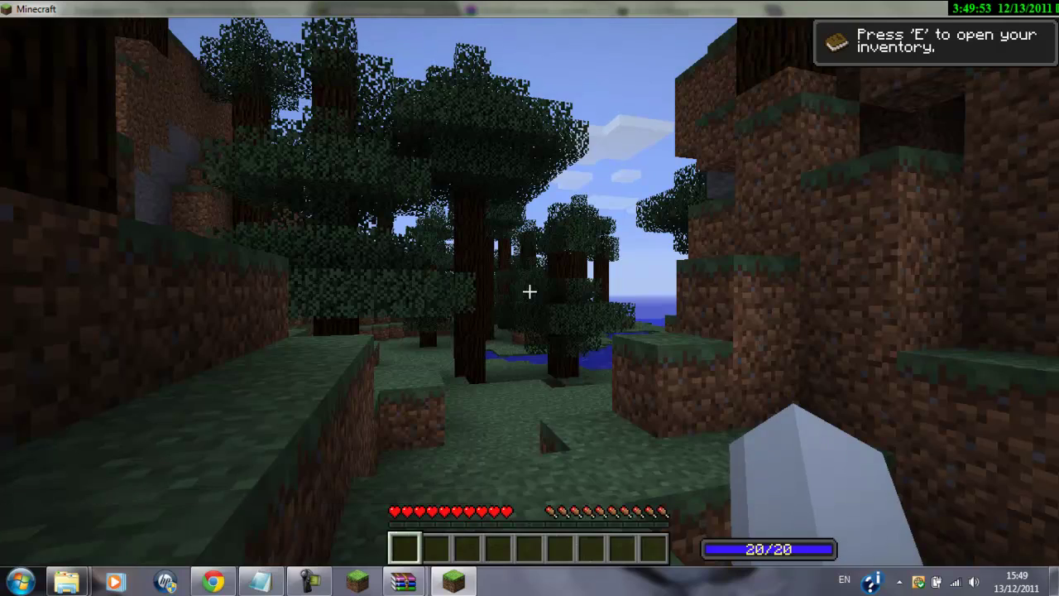
{"action": "key", "text": "w"}
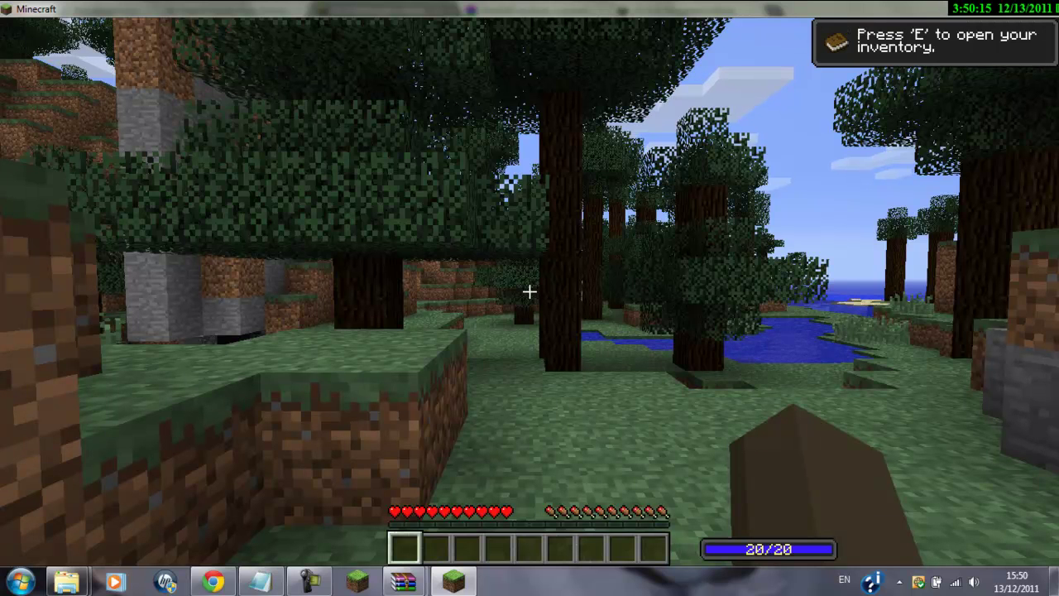
{"action": "key", "text": "w"}
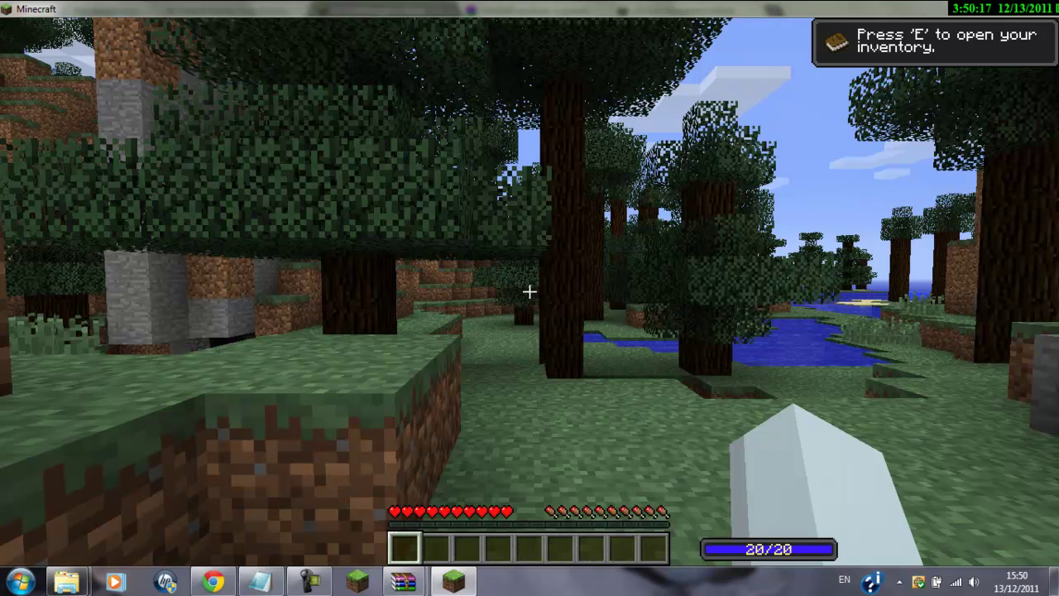
{"action": "key", "text": "e"}
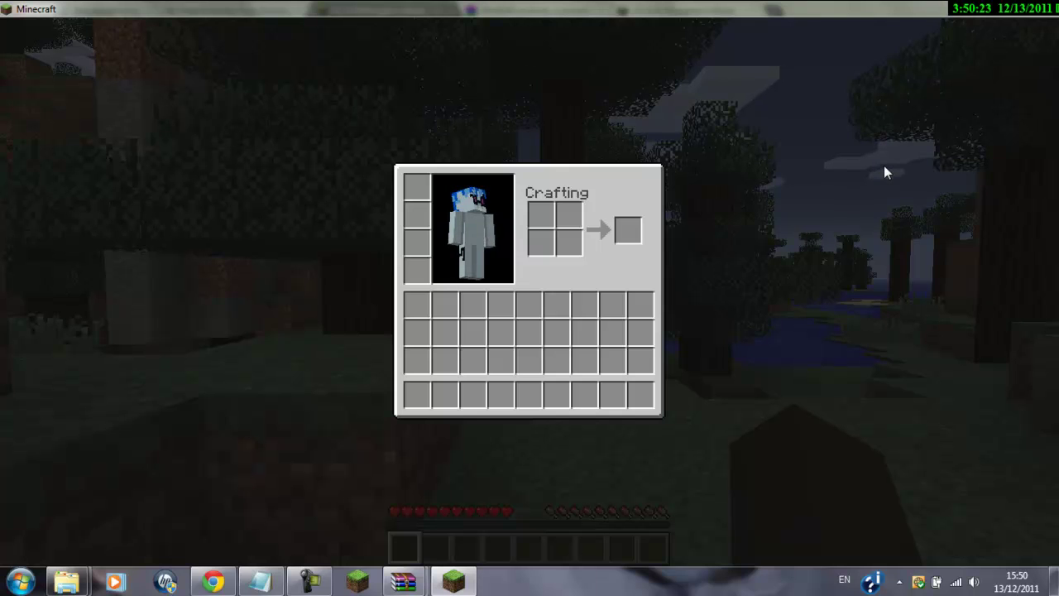
{"action": "key", "text": "e"}
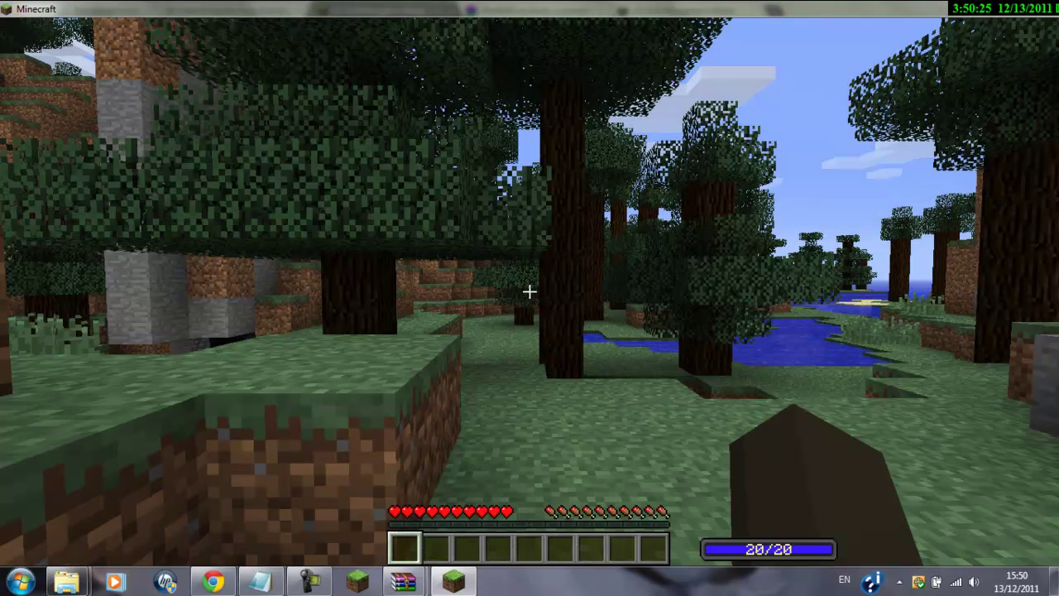
- Save and quit the test world, exit Minecraft and show the desktop
{"action": "key", "text": "Escape"}
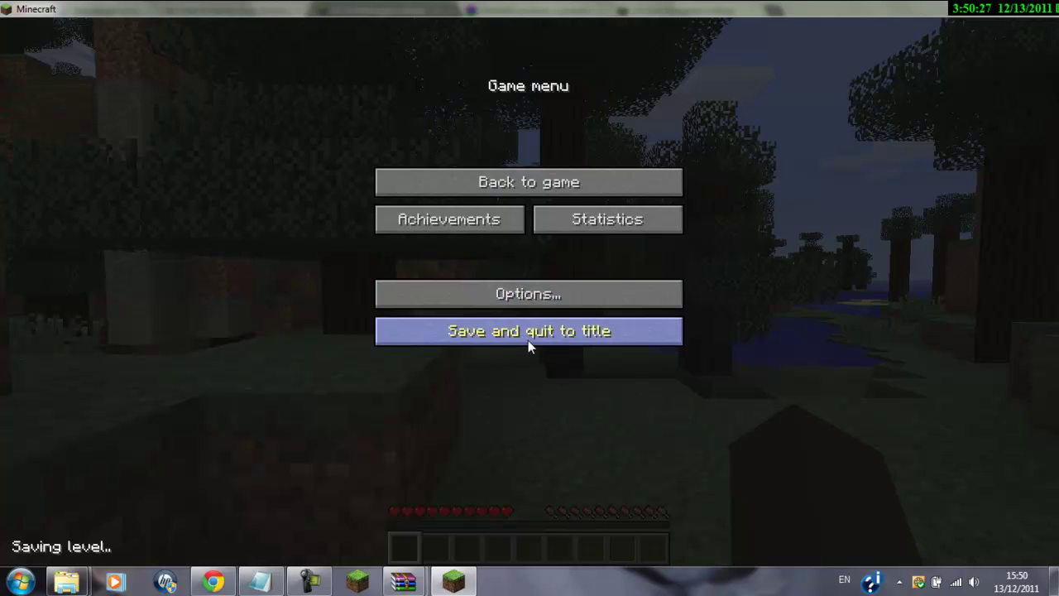
{"action": "left_click", "coordinate": [526, 337]}
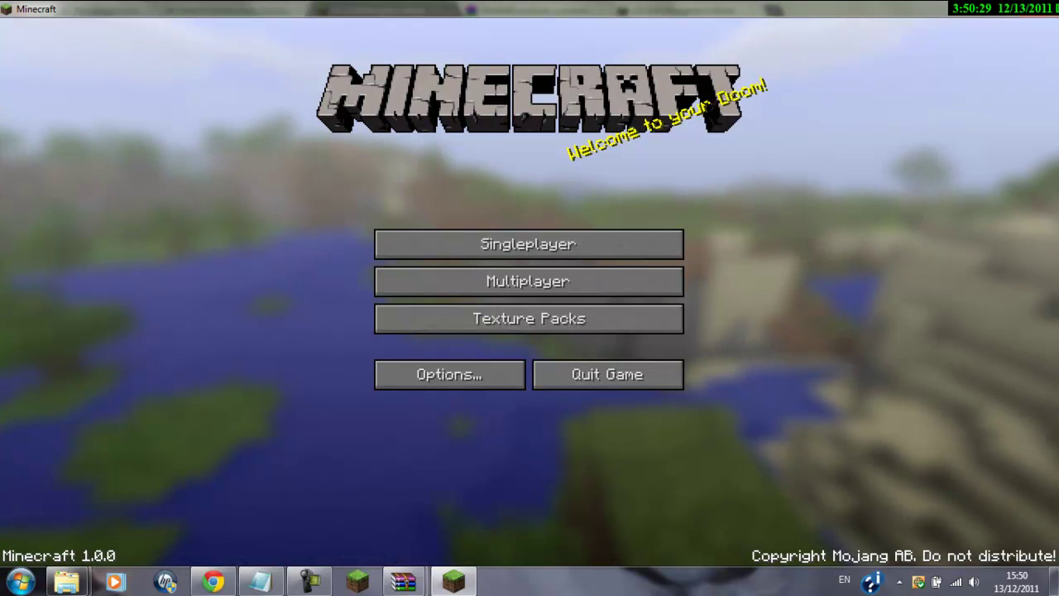
{"action": "left_click", "coordinate": [609, 373]}
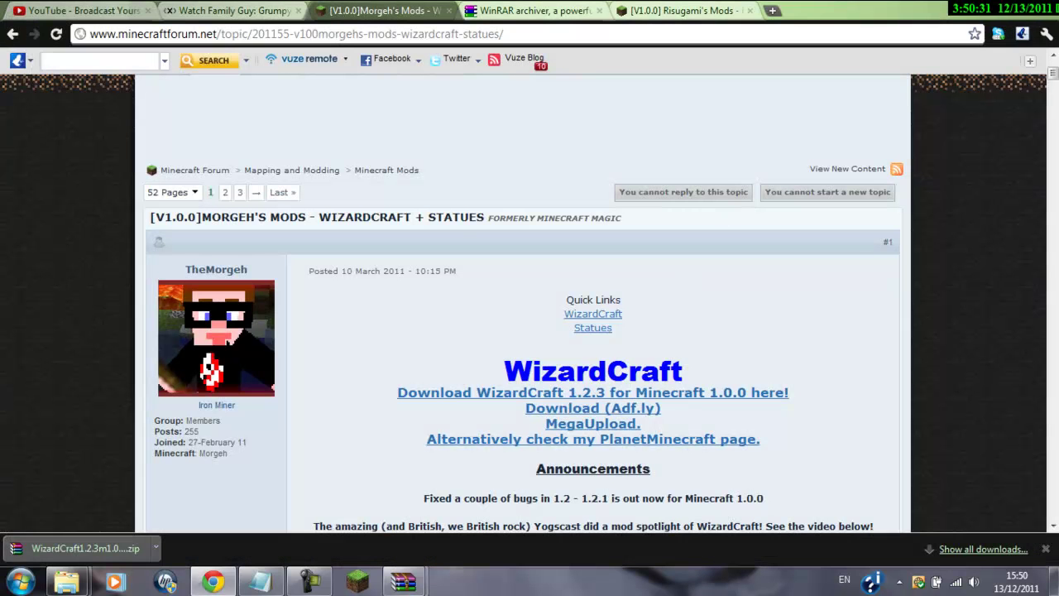
{"action": "key", "text": "super+d"}
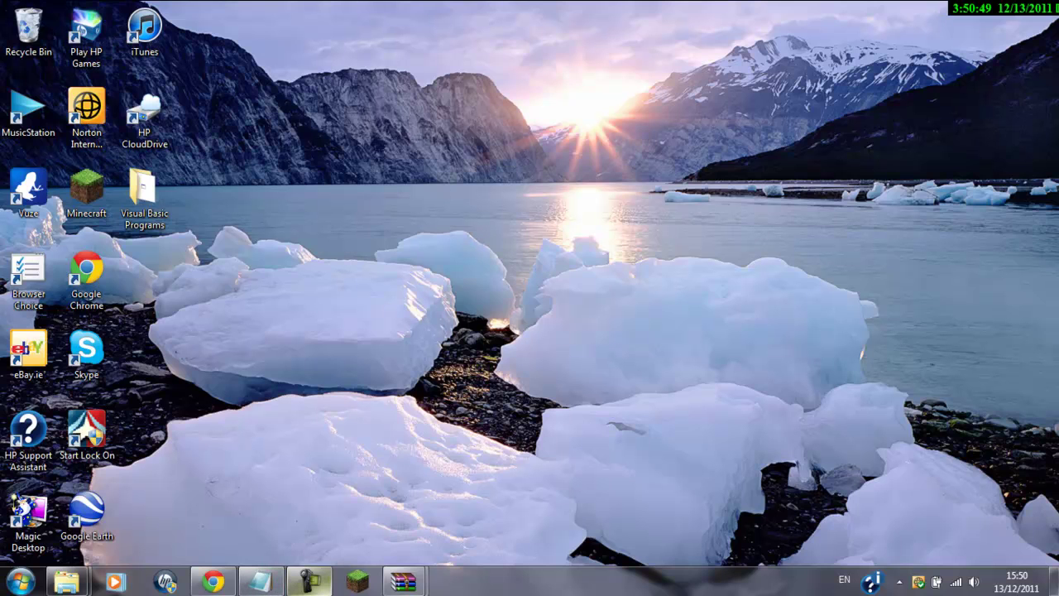
{"action": "left_click", "coordinate": [309, 582]}
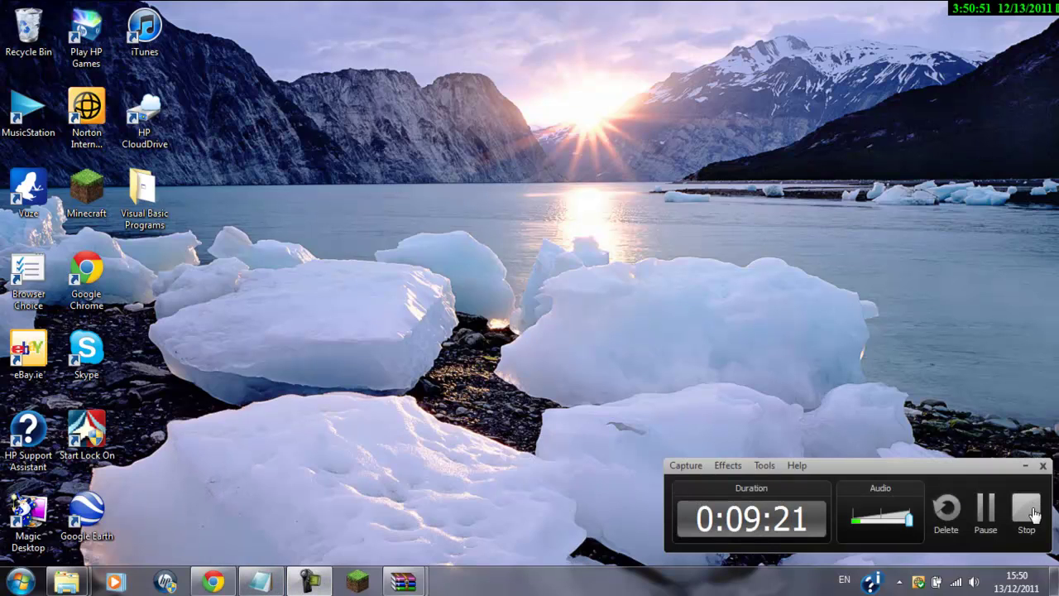